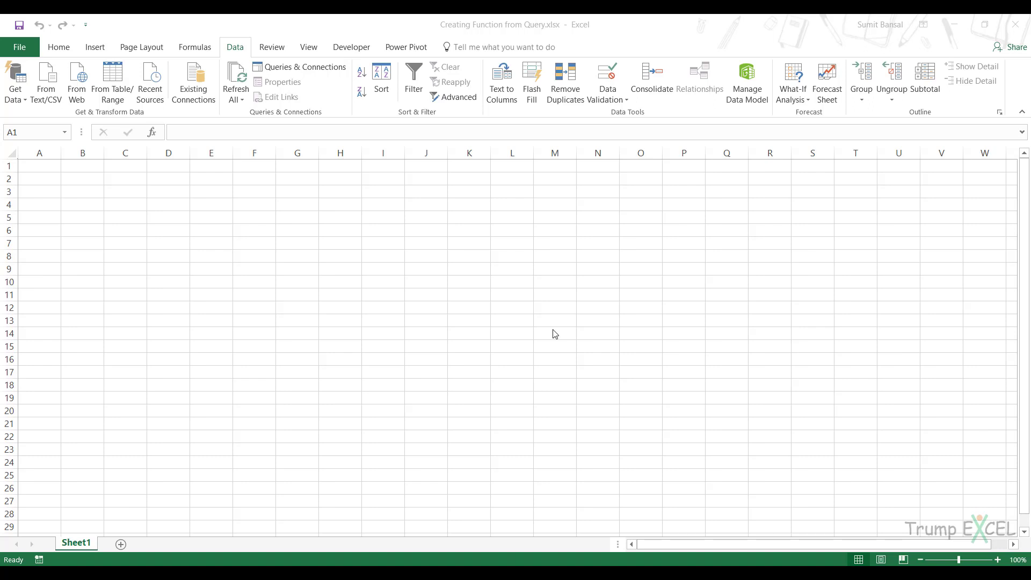
- Switch to the browser and copy the address of Box Office Mojo's 2017 Yearly Box Office page
key(alt+Tab)
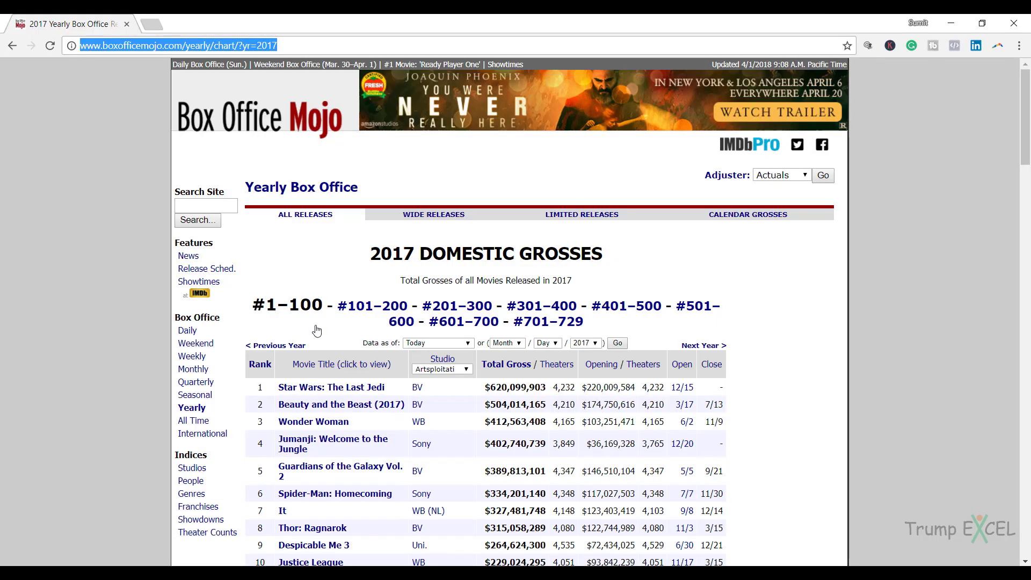
click(119, 221)
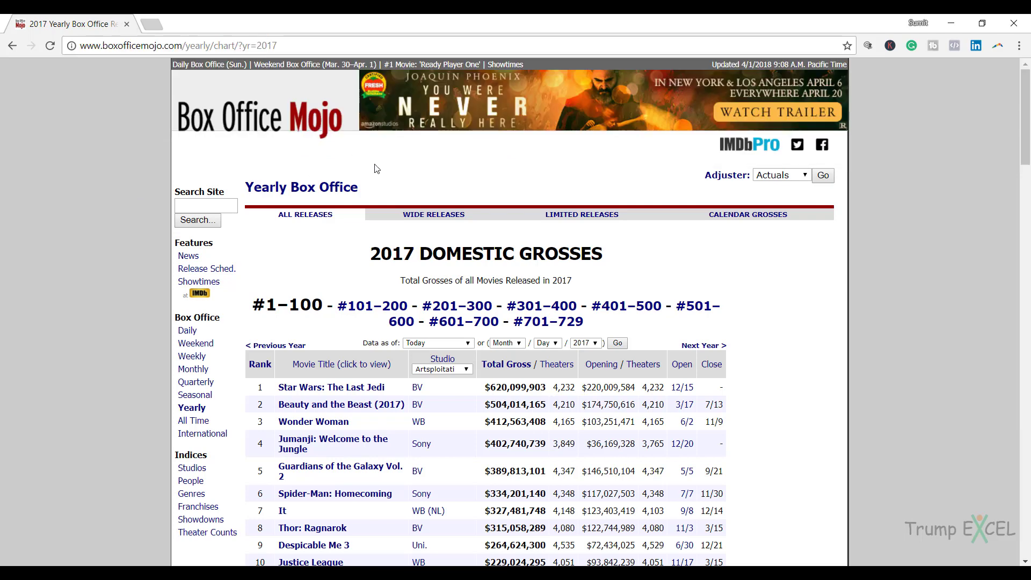
scroll(384, 177, down, 3)
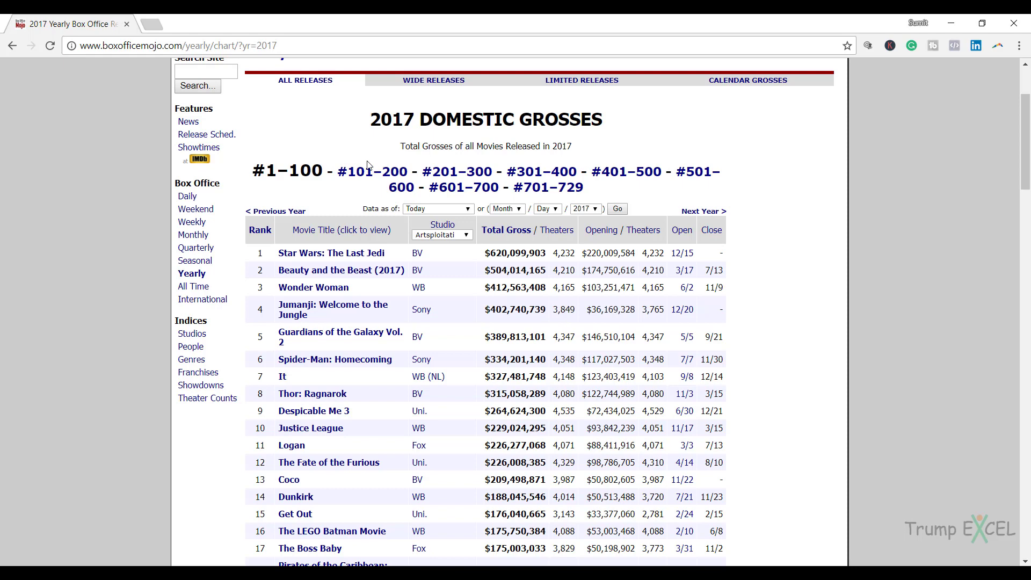
click(296, 48)
key(ctrl+c)
key(Escape)
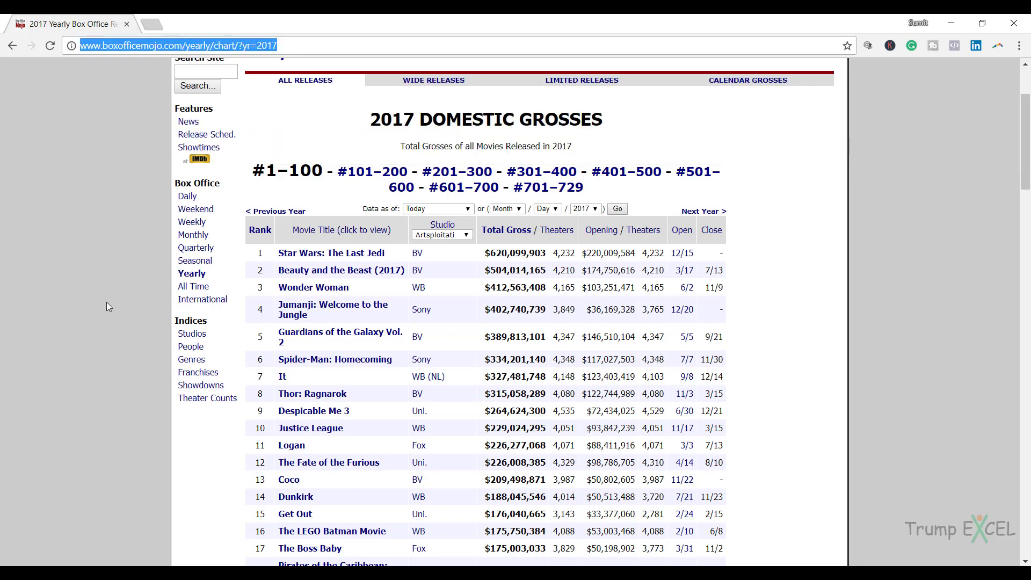
key(alt+Tab)
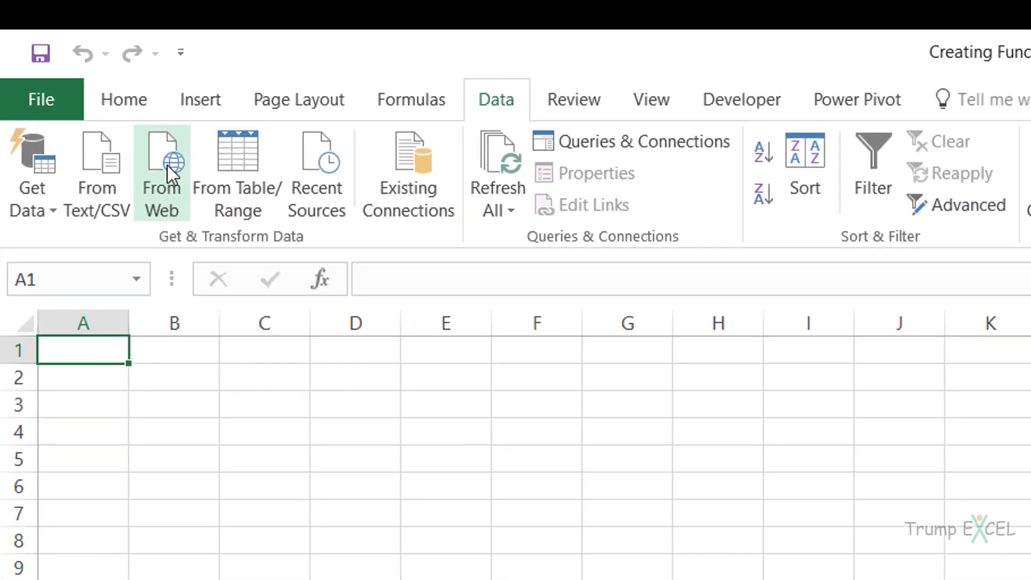
click(167, 166)
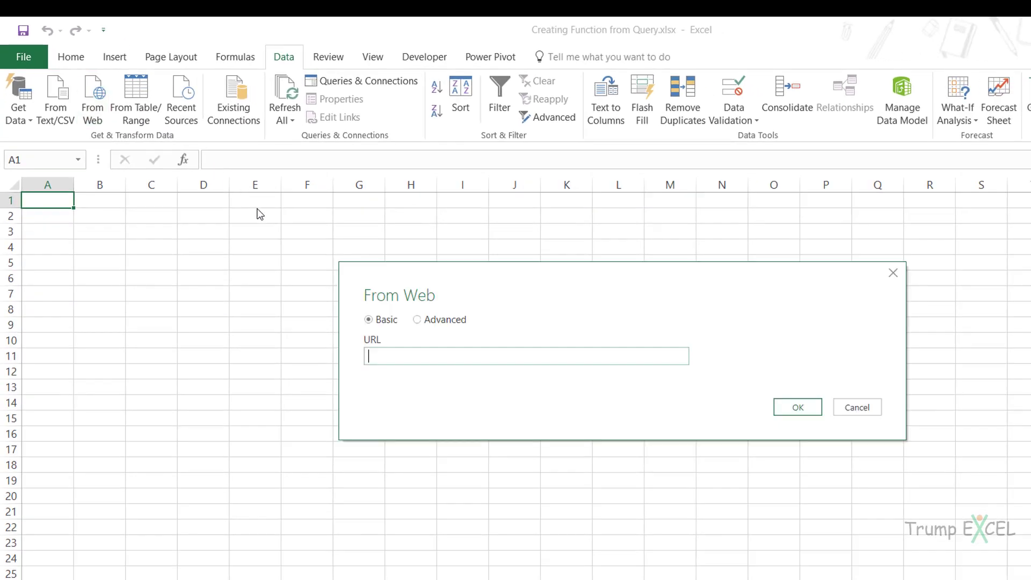
click(416, 354)
key(ctrl+v)
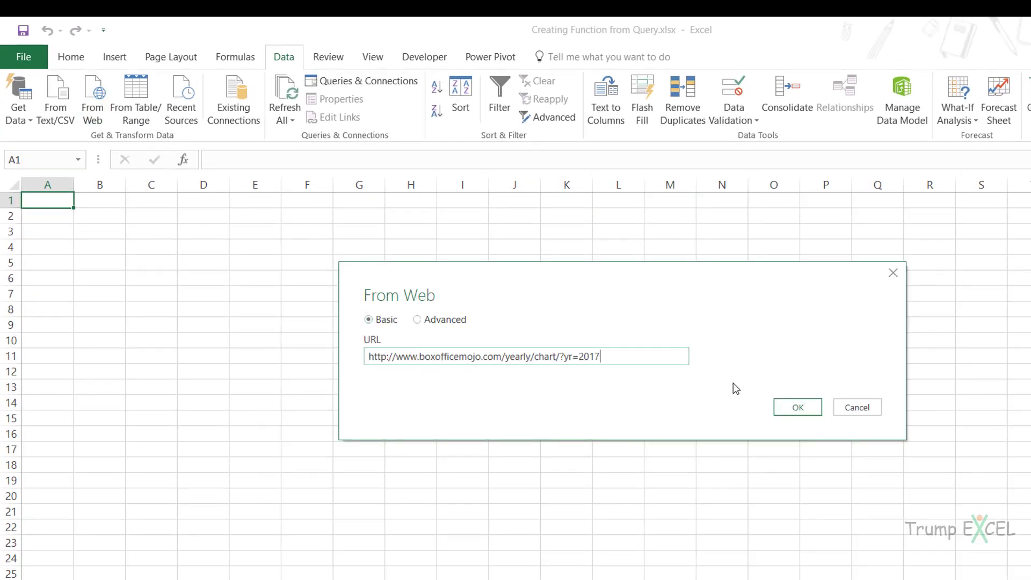
click(795, 407)
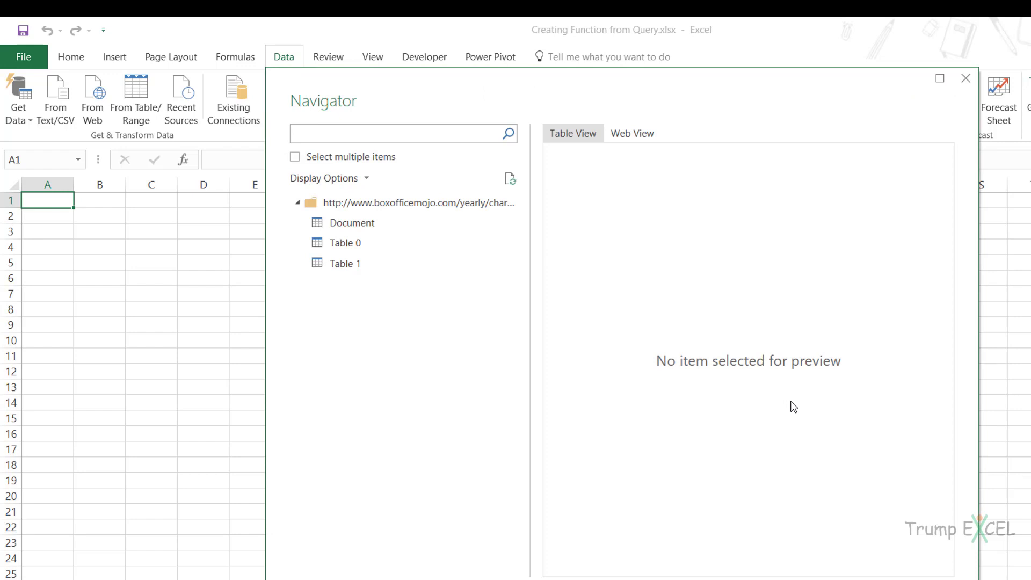
- Preview the tables found on the web page and open Table 1 for editing in the Query Editor
click(383, 224)
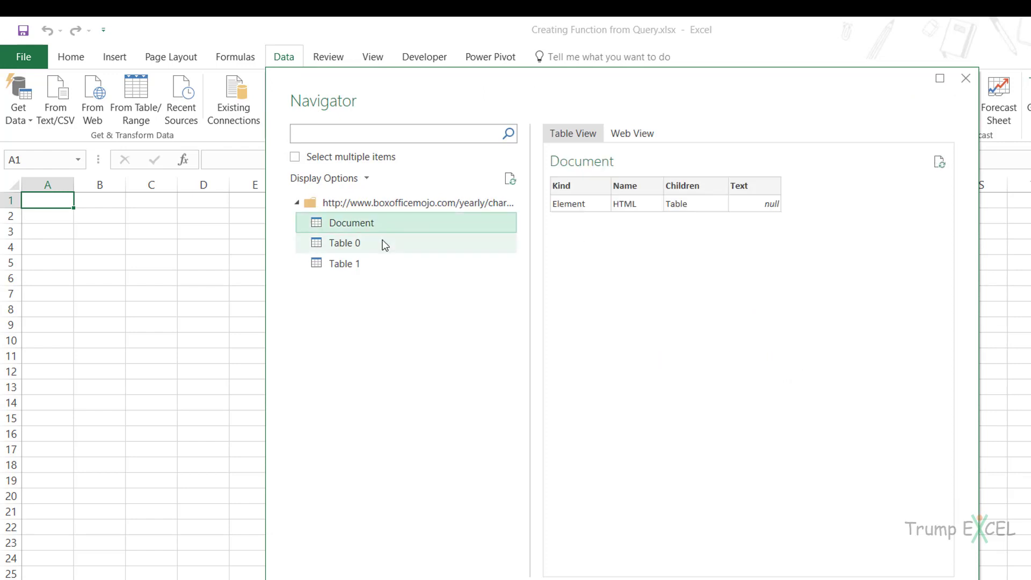
click(384, 244)
click(380, 262)
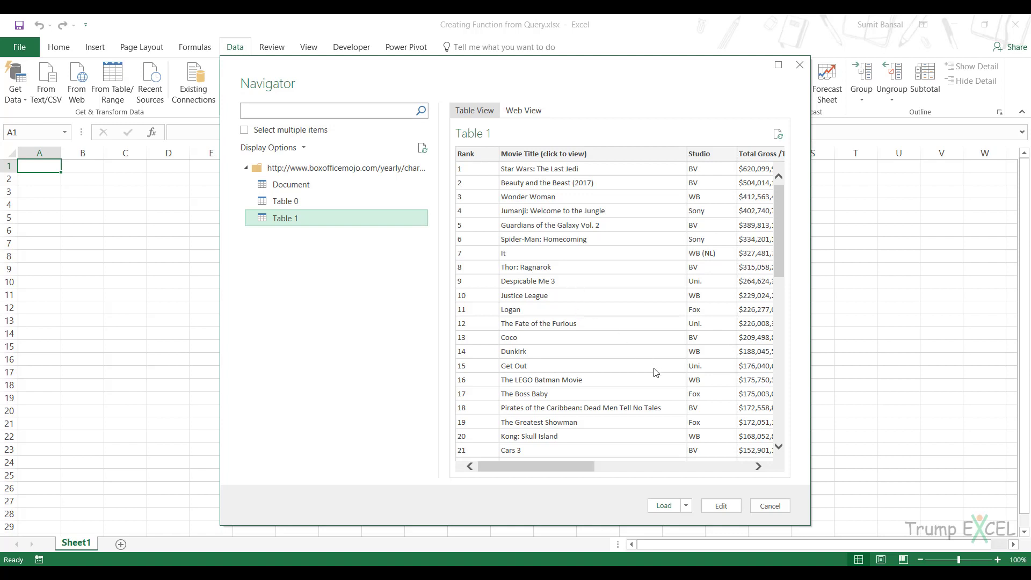
click(724, 505)
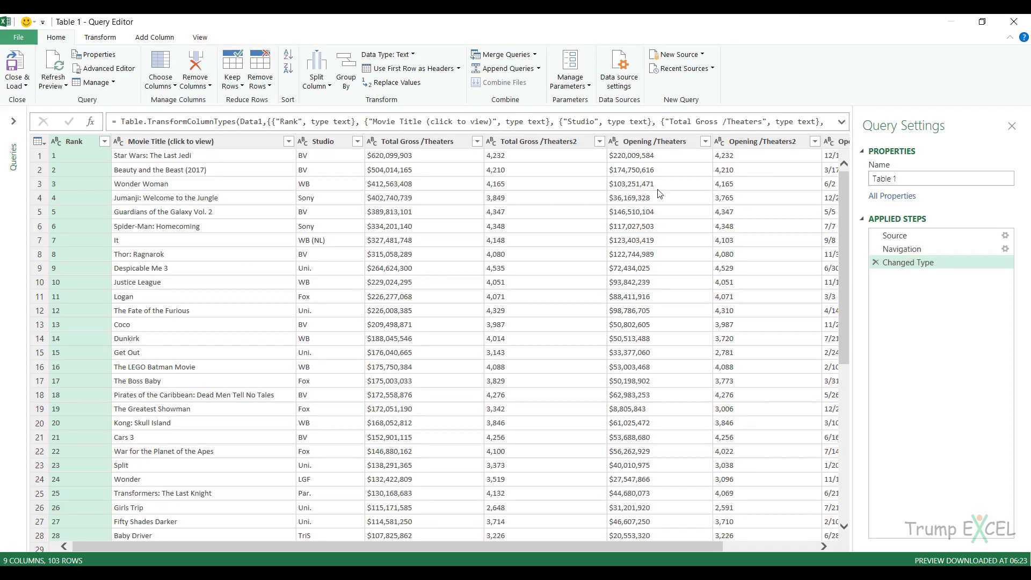
- Change the Rank column's data type to Whole Number, replacing the current type conversion
drag(841, 188, 836, 490)
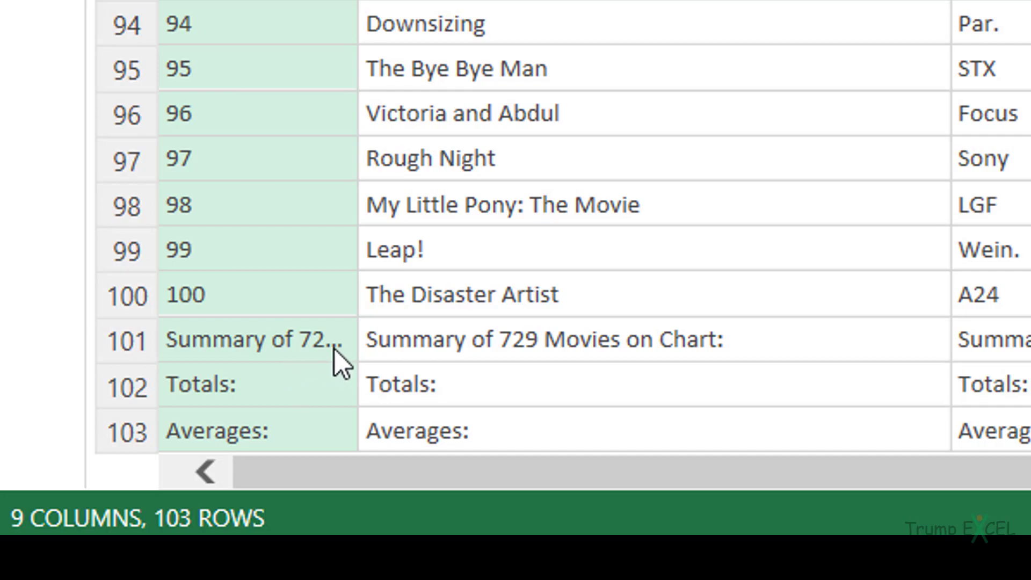
scroll(407, 322, up, 15)
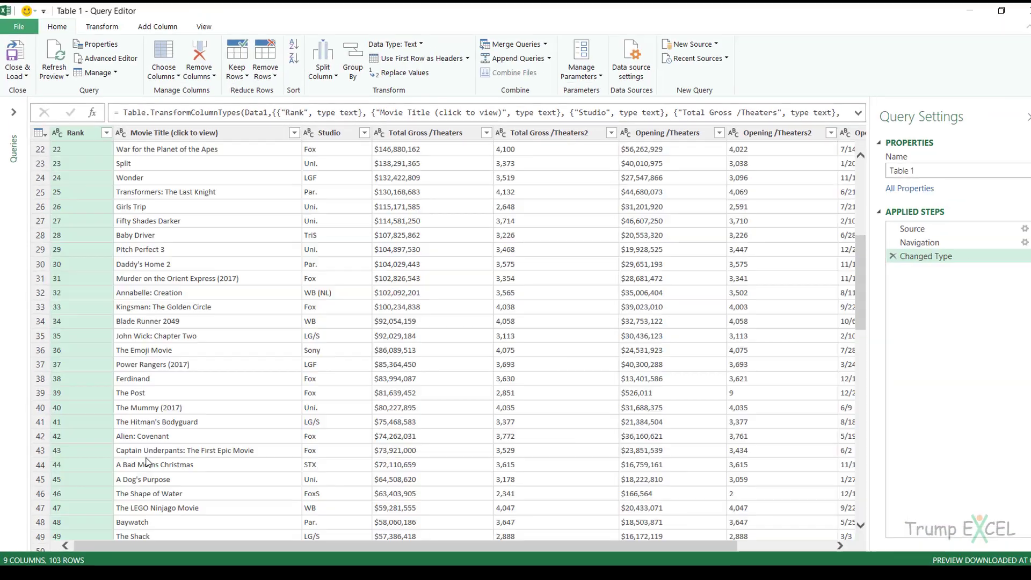
scroll(147, 462, up, 7)
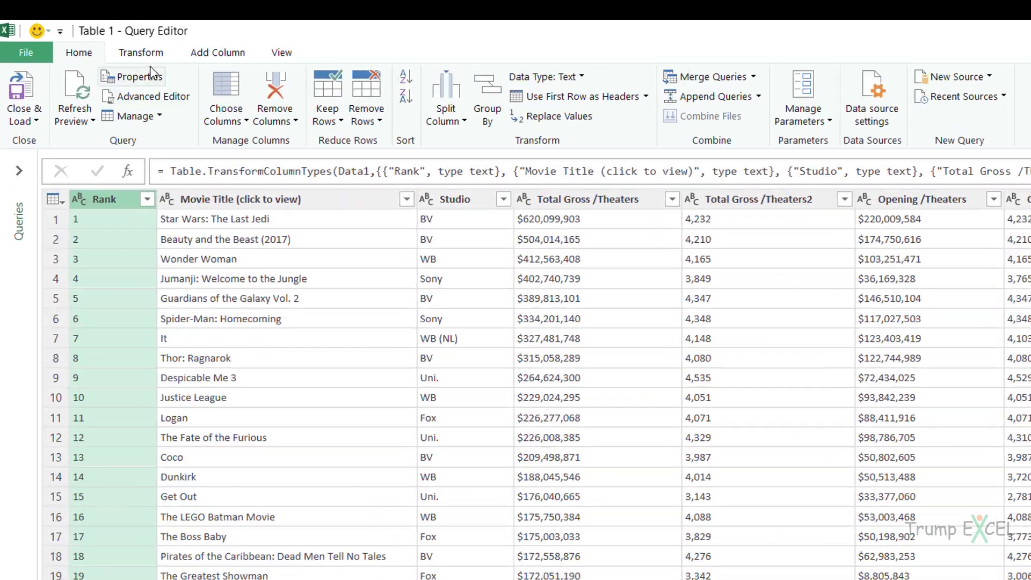
click(141, 52)
click(275, 81)
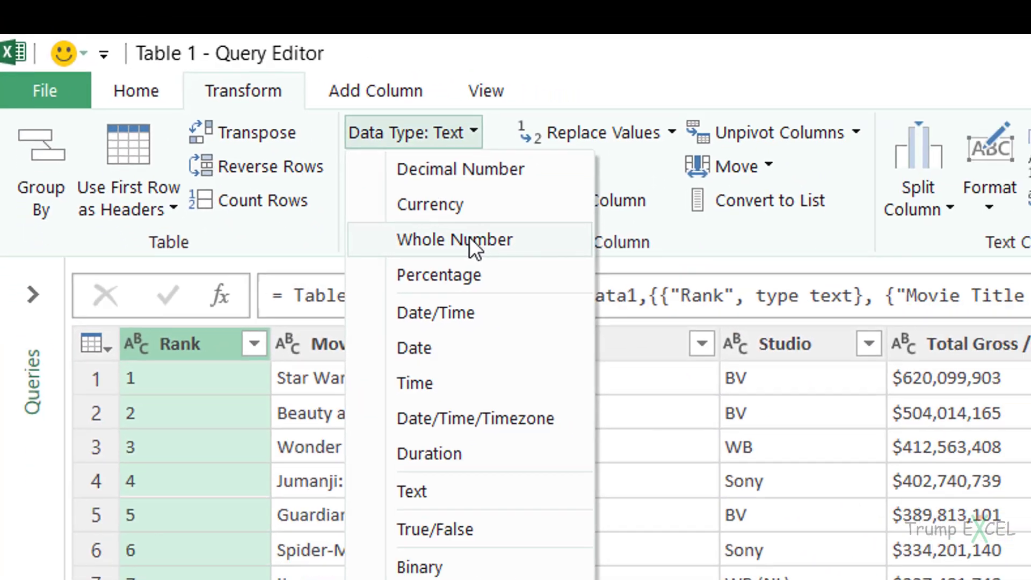
click(553, 280)
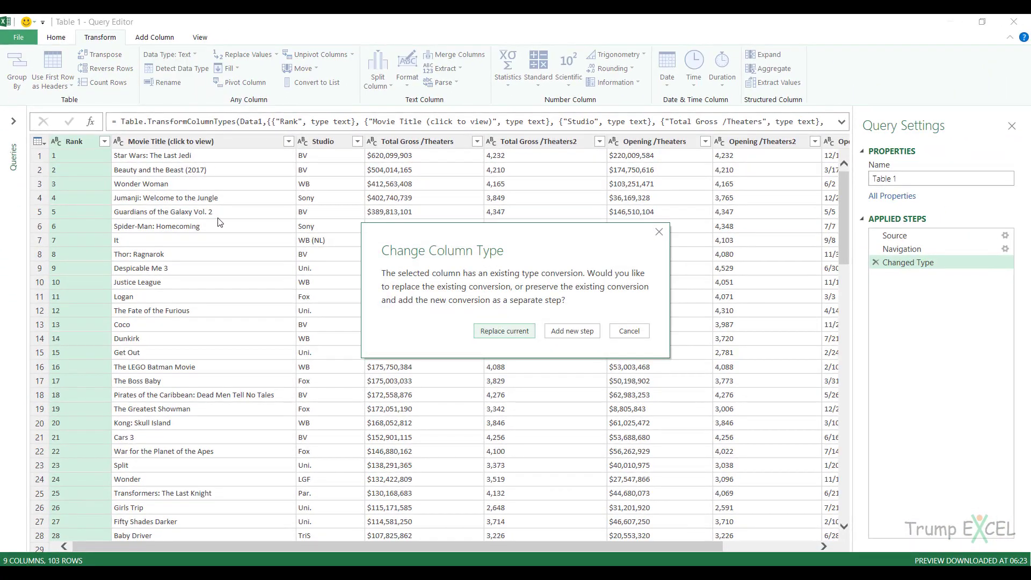
click(511, 331)
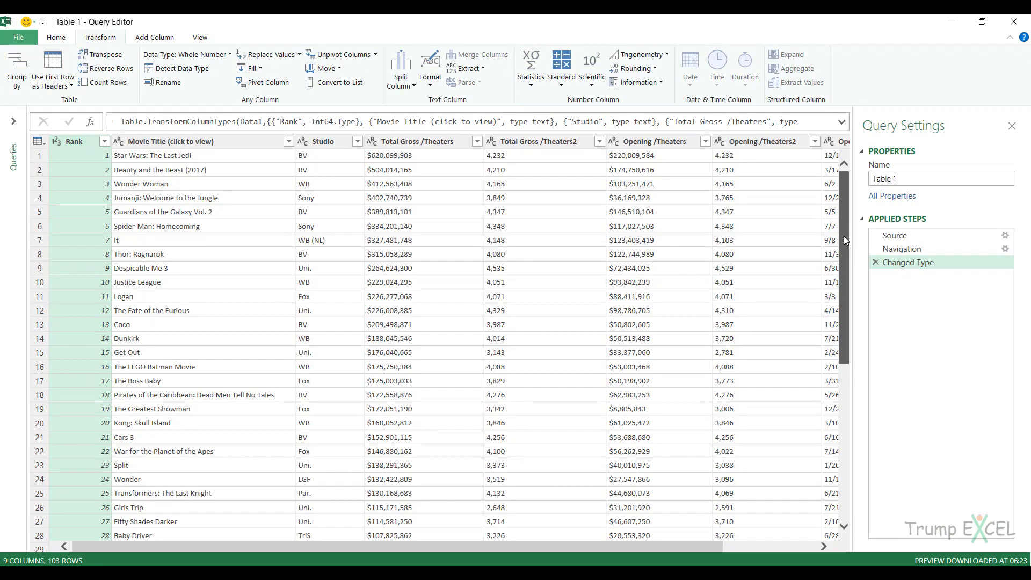
- Remove the rows with errors in the Rank column
scroll(844, 240, down, 20)
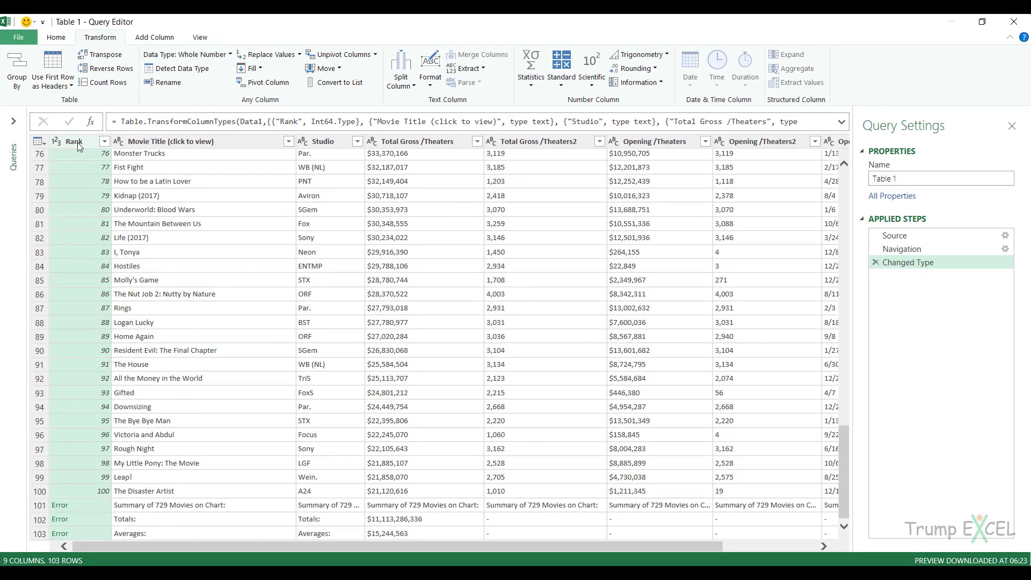
right_click(77, 143)
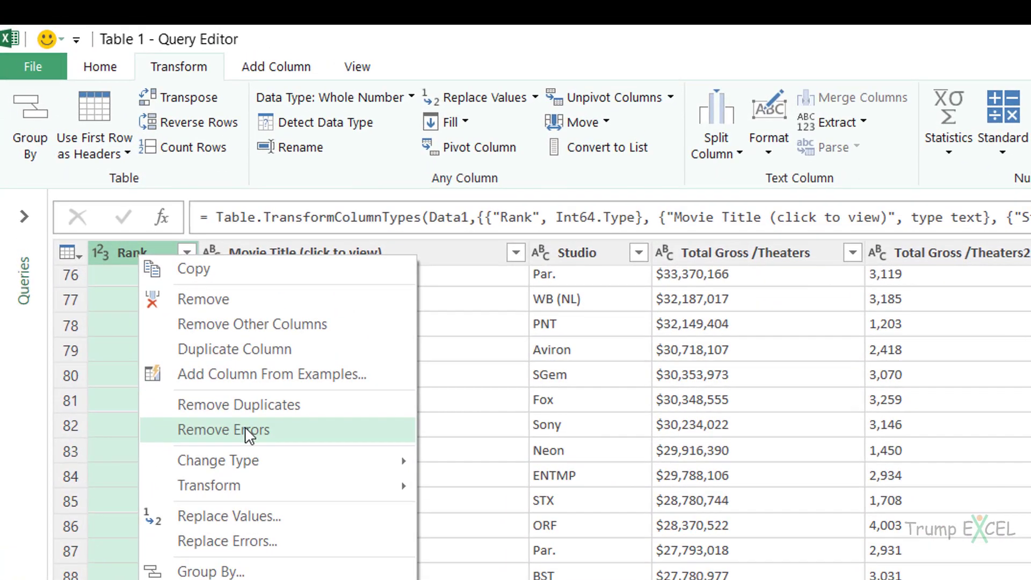
click(244, 427)
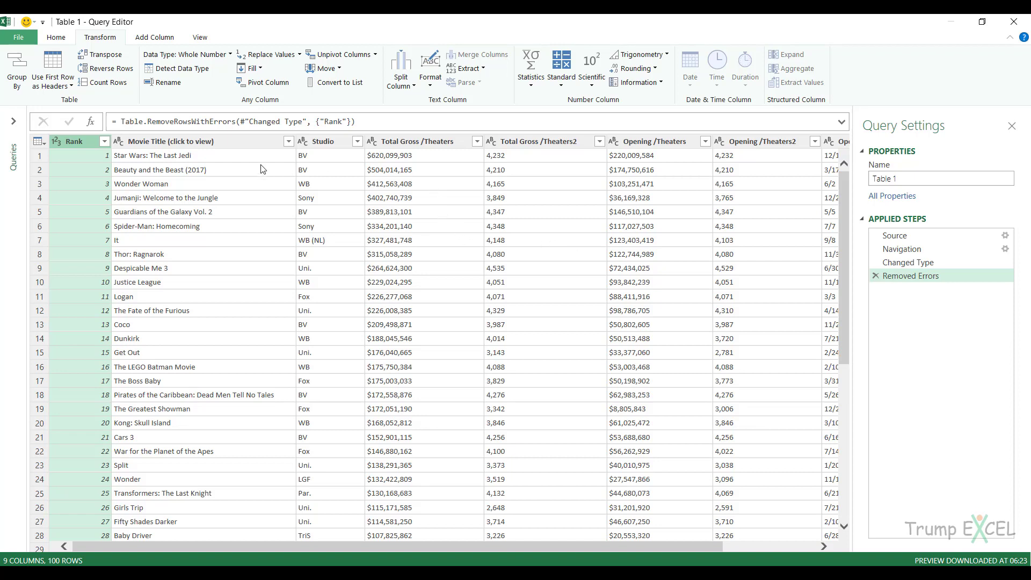
- Try to convert the Total Gross /Theaters column to Whole Number, and delete that conversion from the applied steps
click(416, 143)
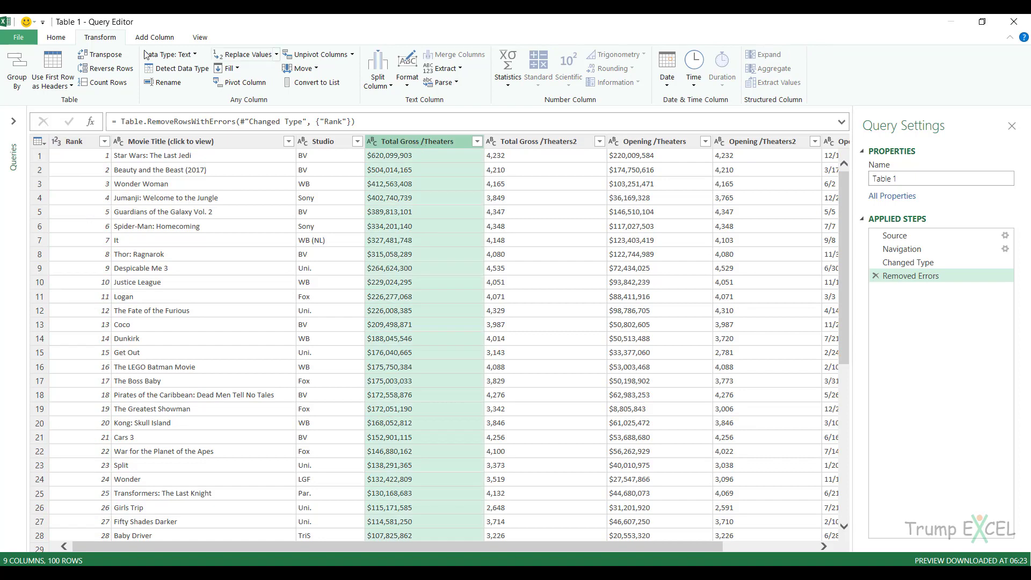
click(192, 56)
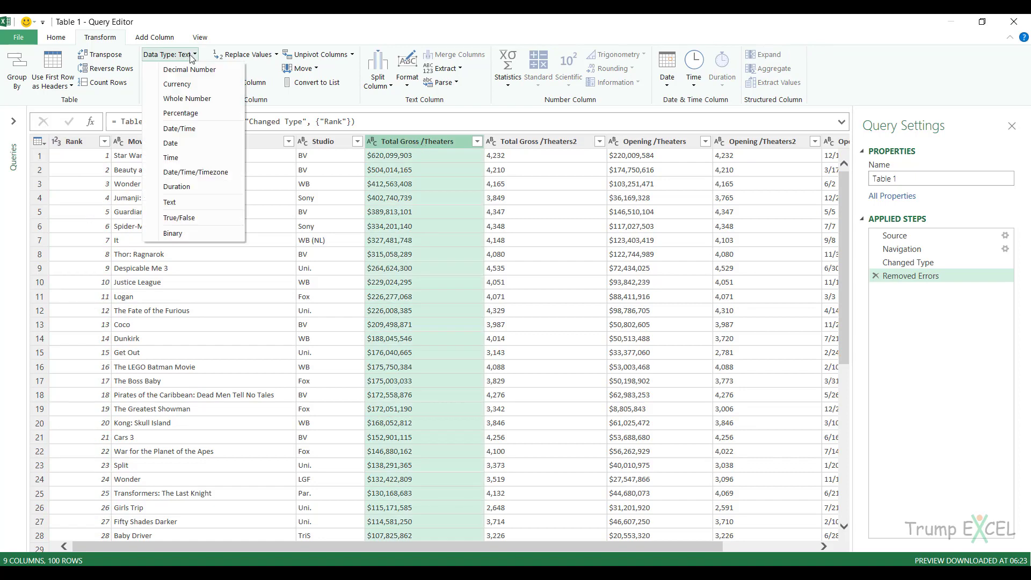
click(196, 100)
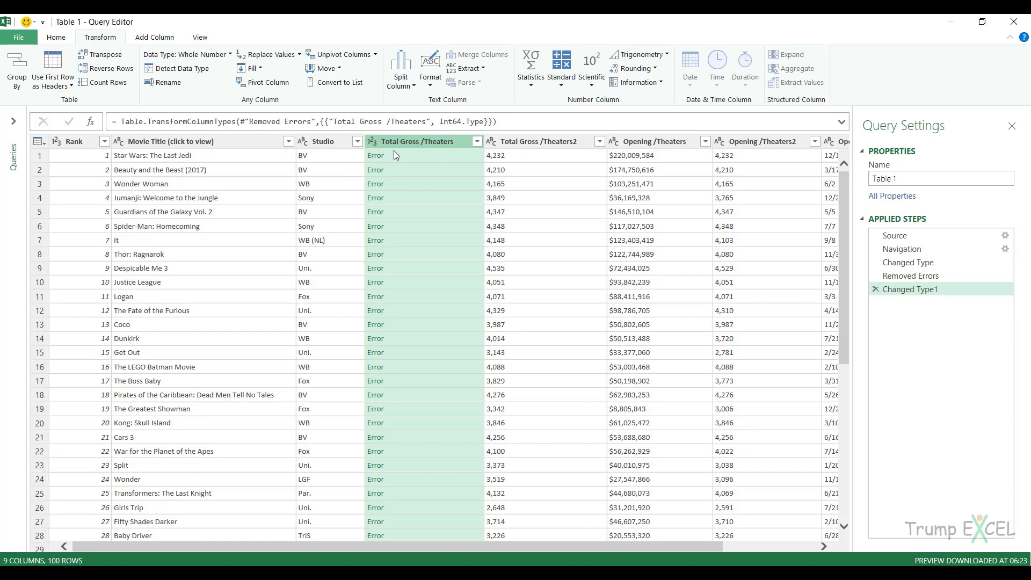
click(876, 290)
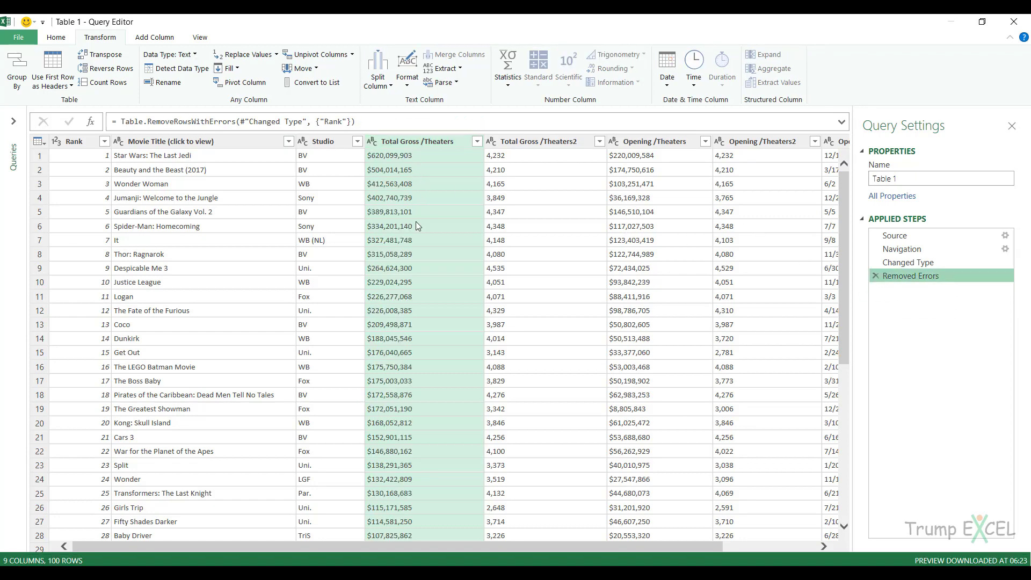
- Replace "$" with nothing in the Total Gross /Theaters column and set its data type to Whole Number
right_click(397, 144)
click(494, 287)
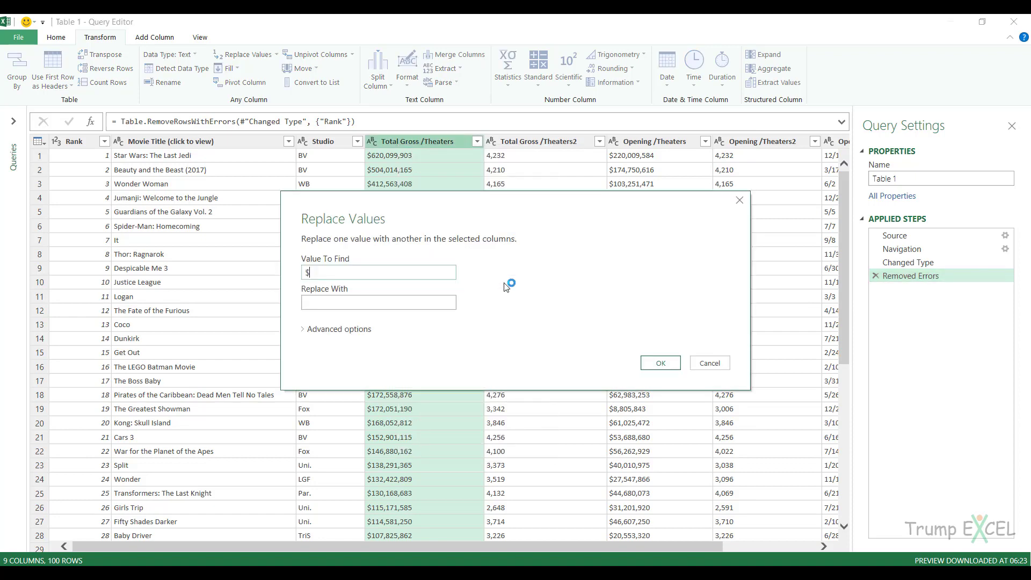
text($)
click(660, 363)
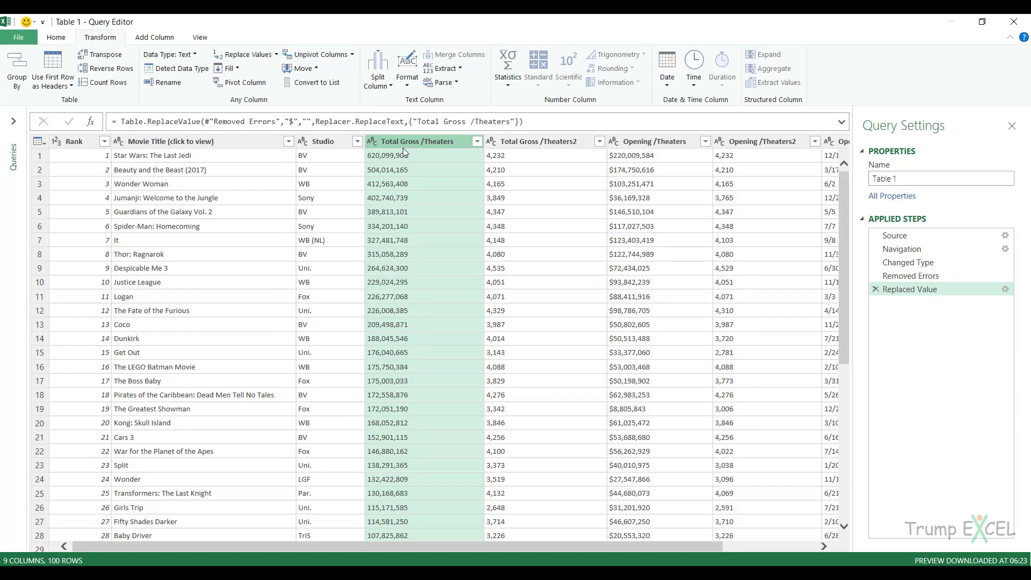
click(196, 54)
click(187, 98)
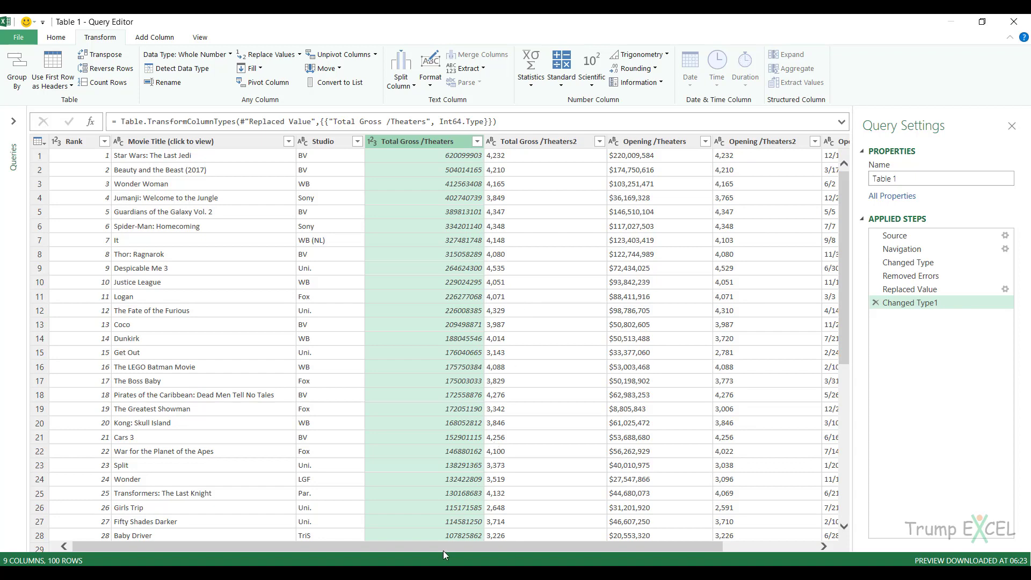
drag(443, 548, 404, 541)
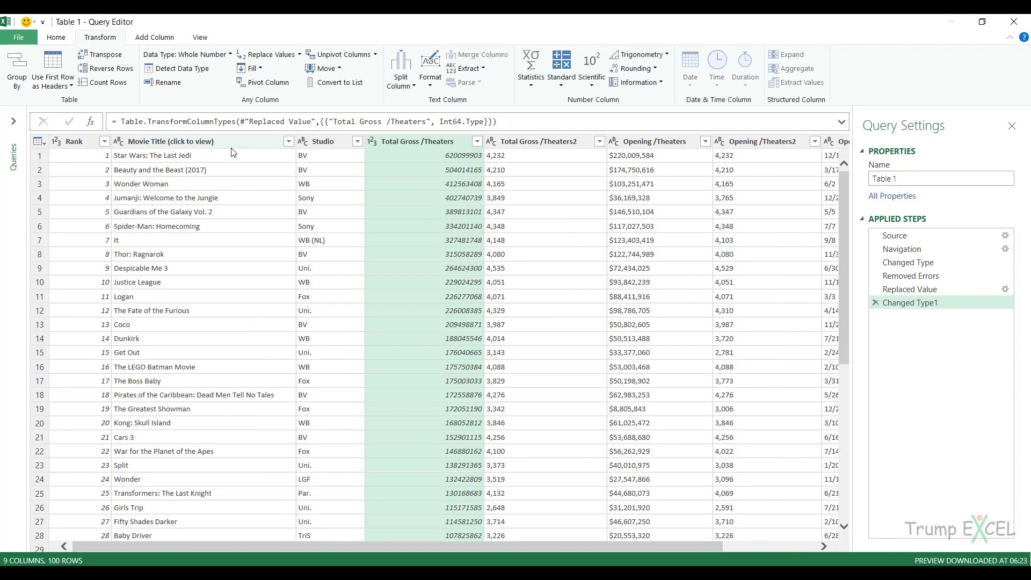
click(205, 143)
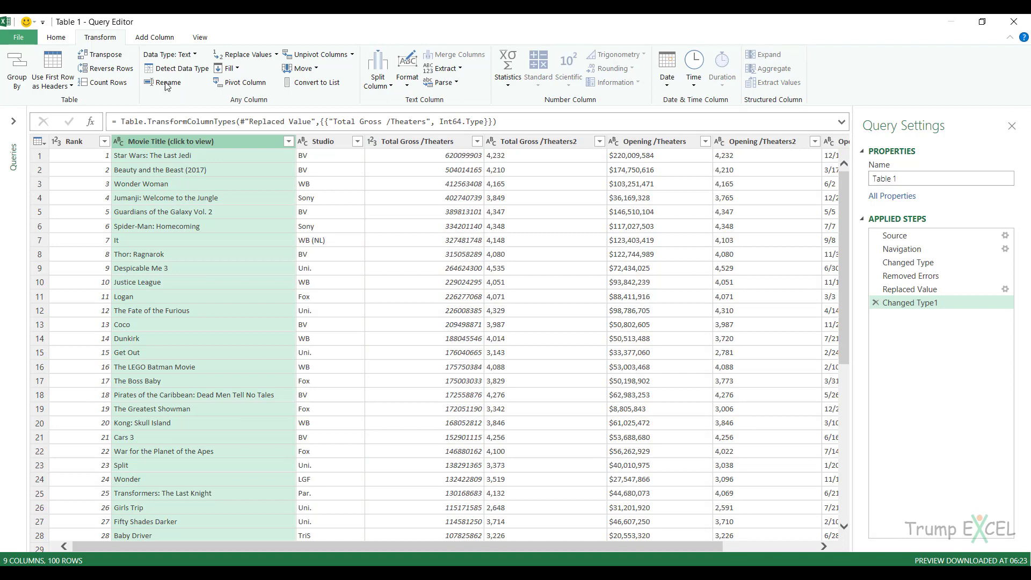
click(330, 141)
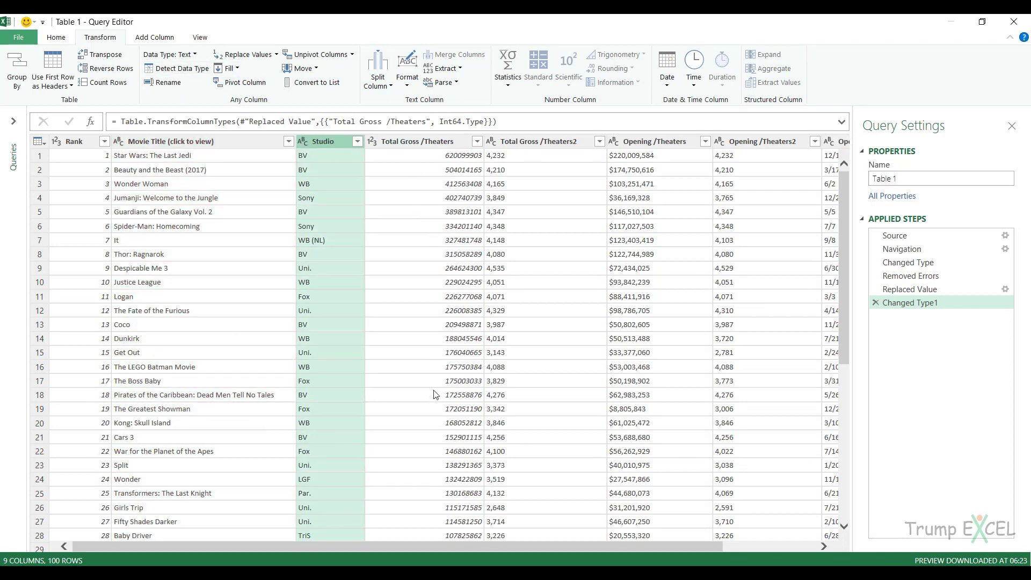
drag(434, 543, 515, 550)
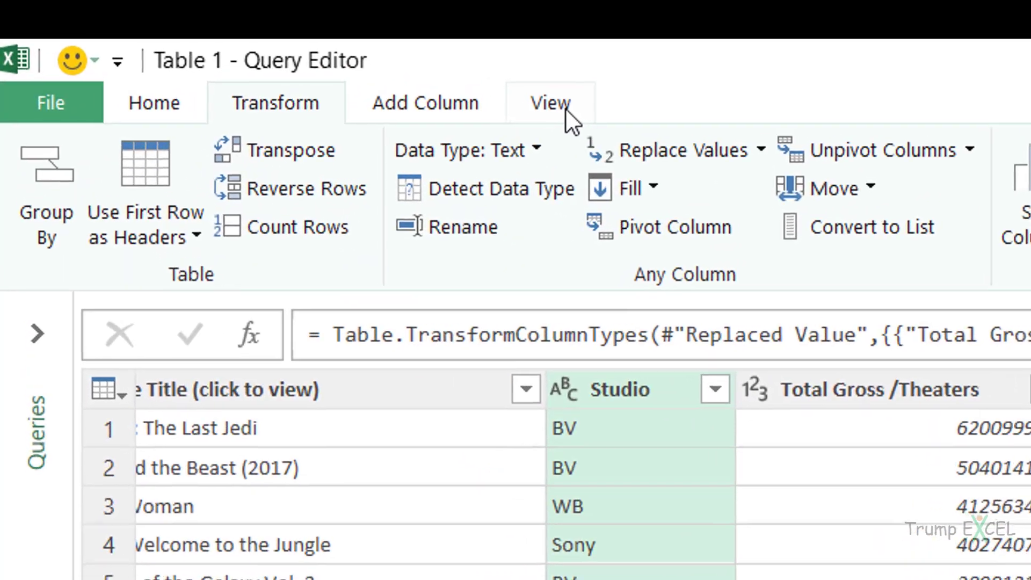
- Open the query's code in the Advanced Editor and insert the line "()=>" above "let"
click(565, 110)
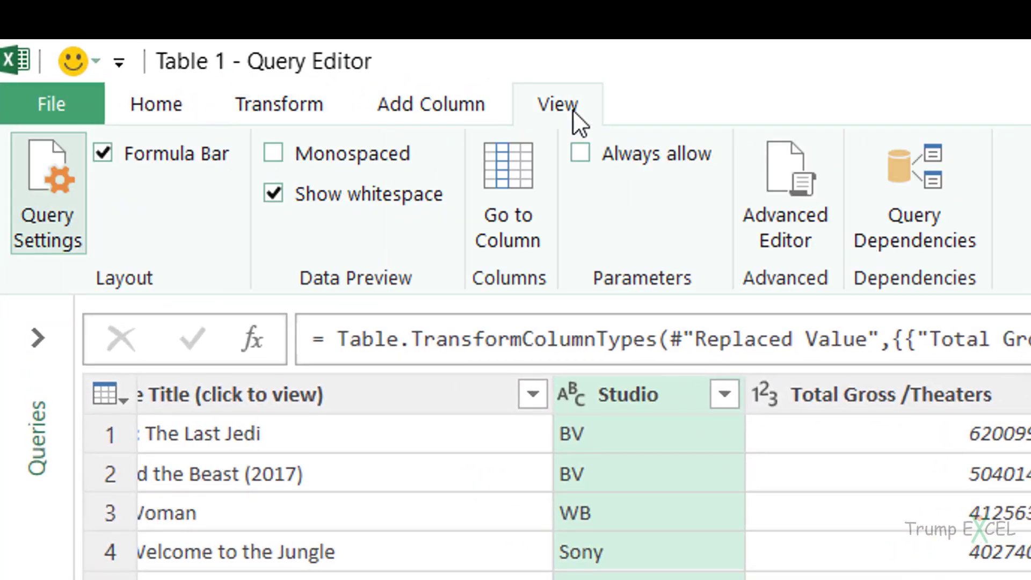
click(787, 181)
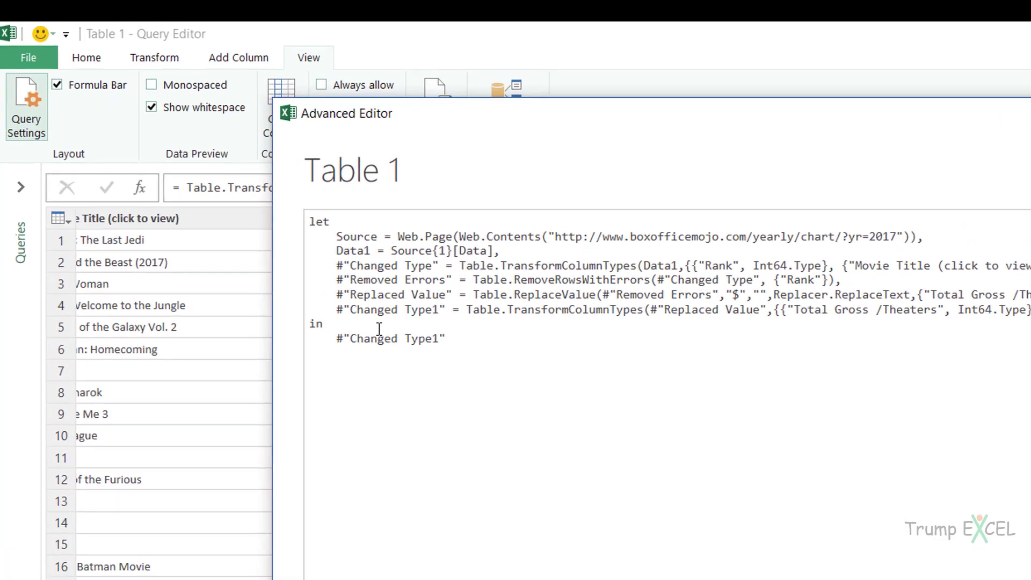
key(Return)
key(Up)
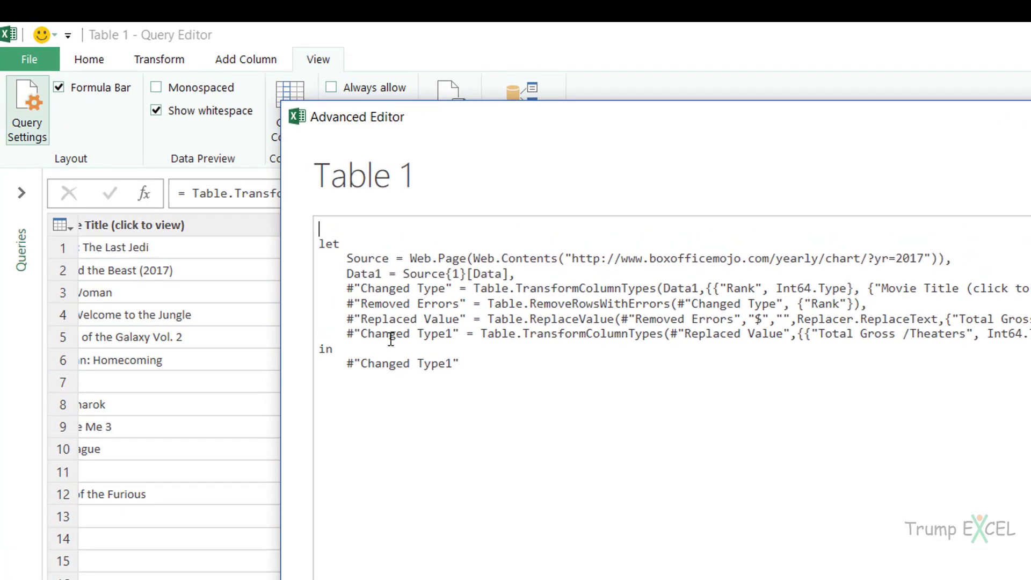
text(()=>)
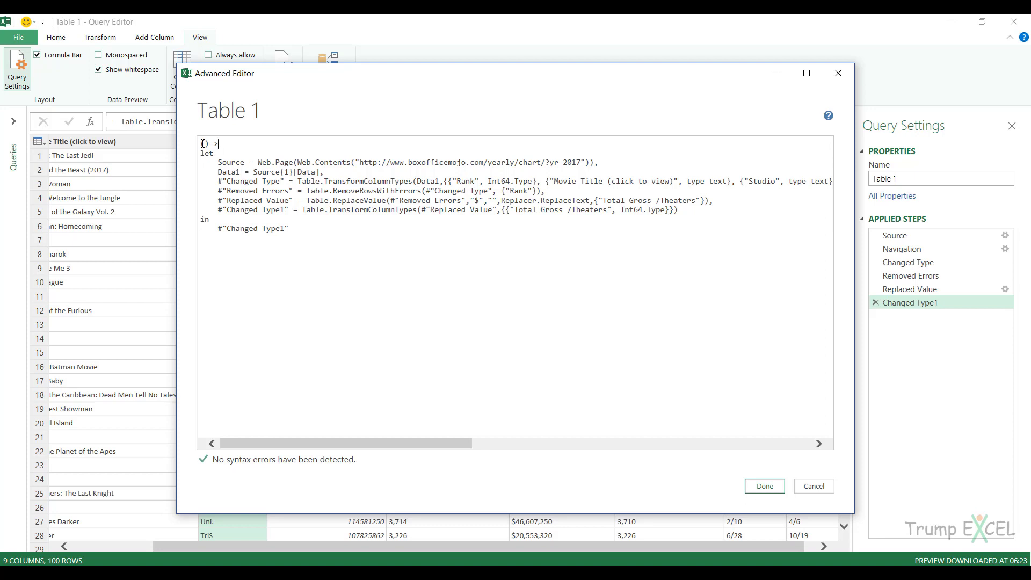
- Apply the Advanced Editor code with the added "()=>" line to turn the Table 1 query into a function
drag(202, 143, 209, 142)
click(240, 162)
click(763, 487)
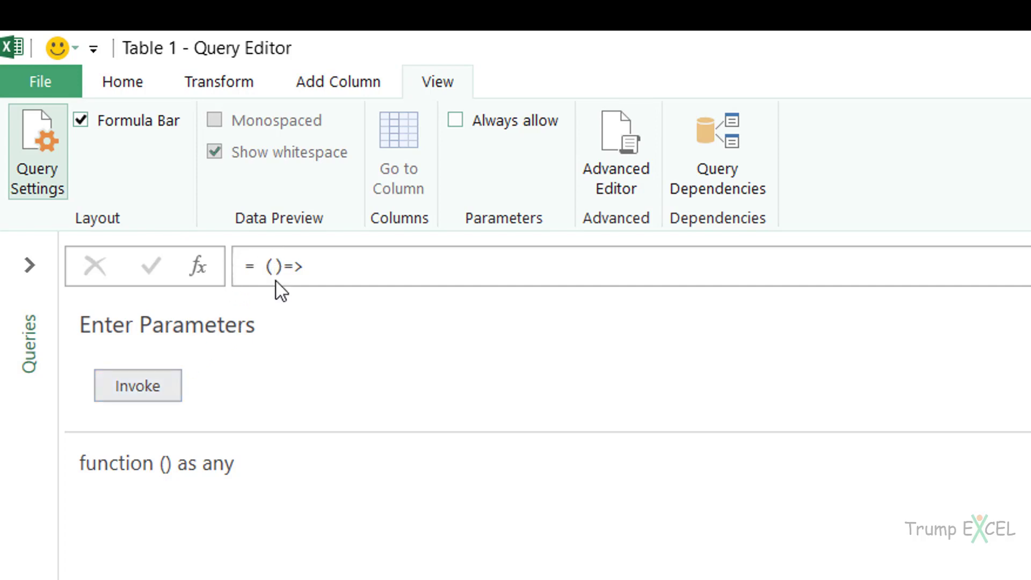
- Invoke the Table 1 function without parameters and inspect the code of the resulting query in the Advanced Editor
click(168, 396)
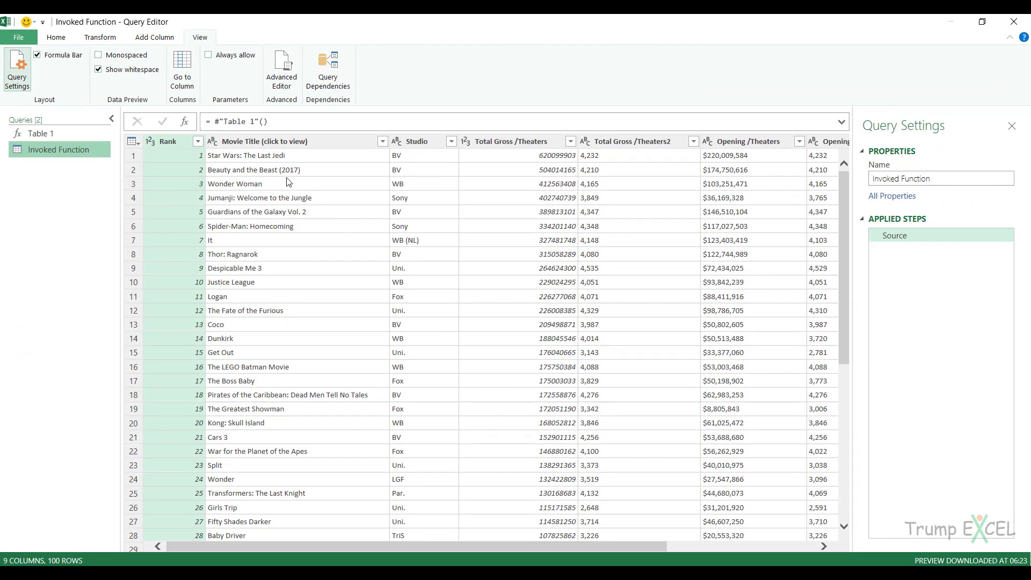
click(286, 80)
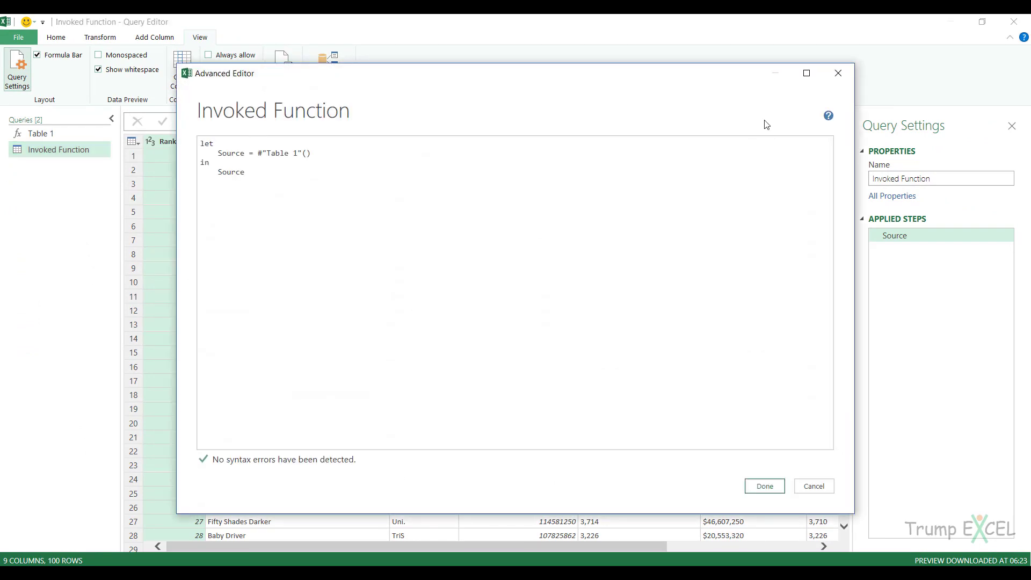
click(838, 73)
- Add the parameter BOYear inside the parentheses of the Table 1 function's code in the Advanced Editor
click(54, 136)
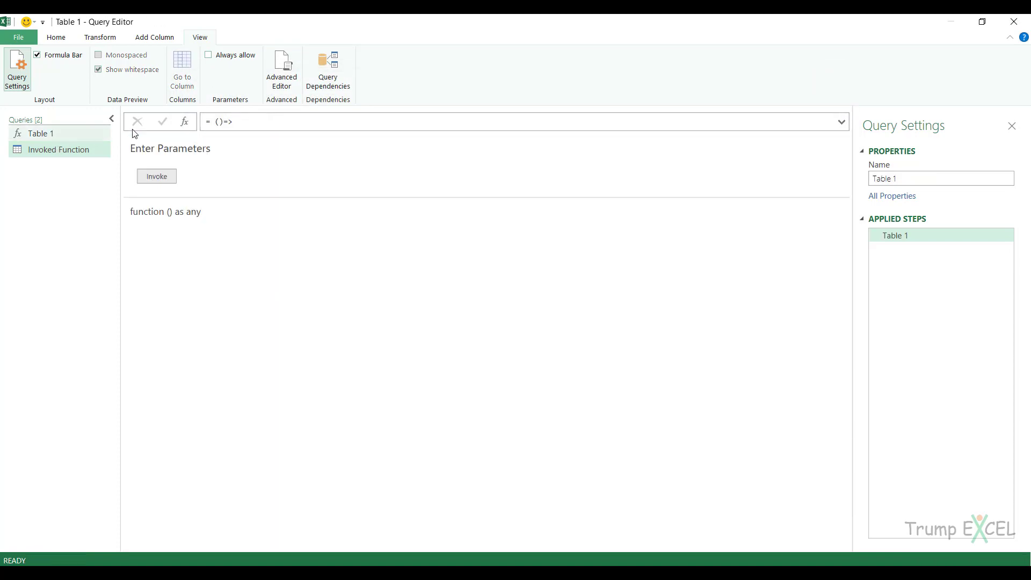
click(280, 72)
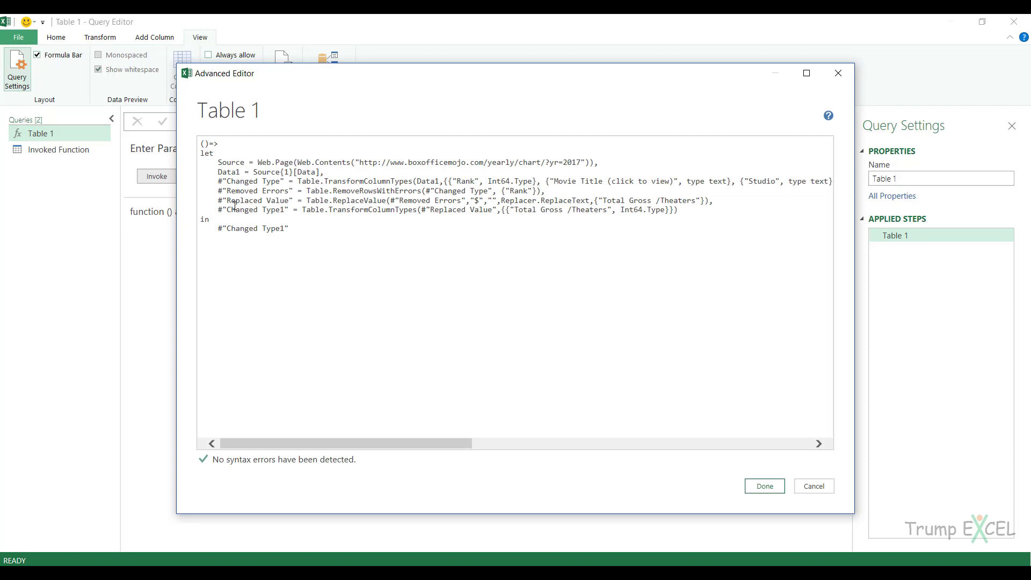
text(BO)
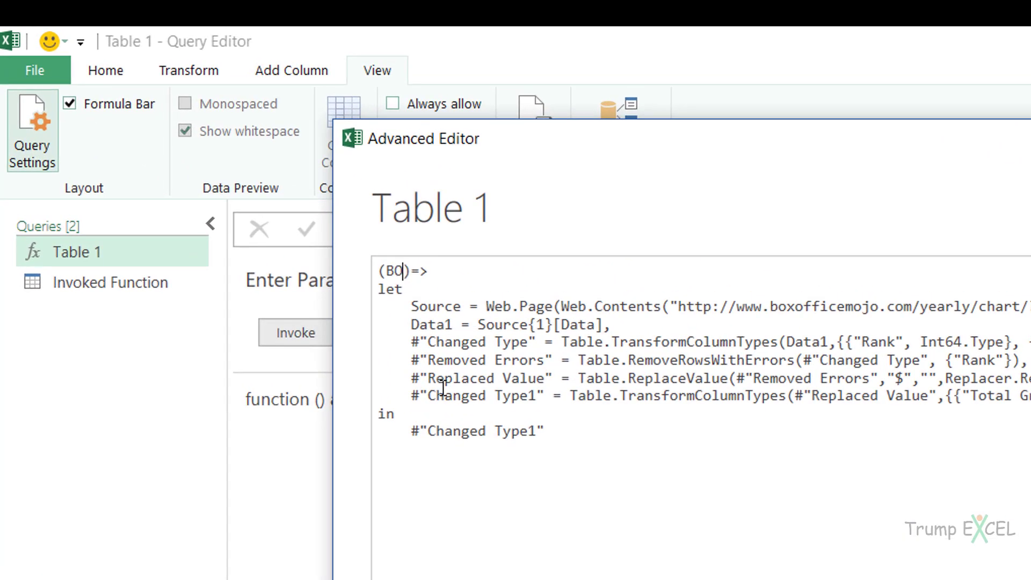
text(Year)
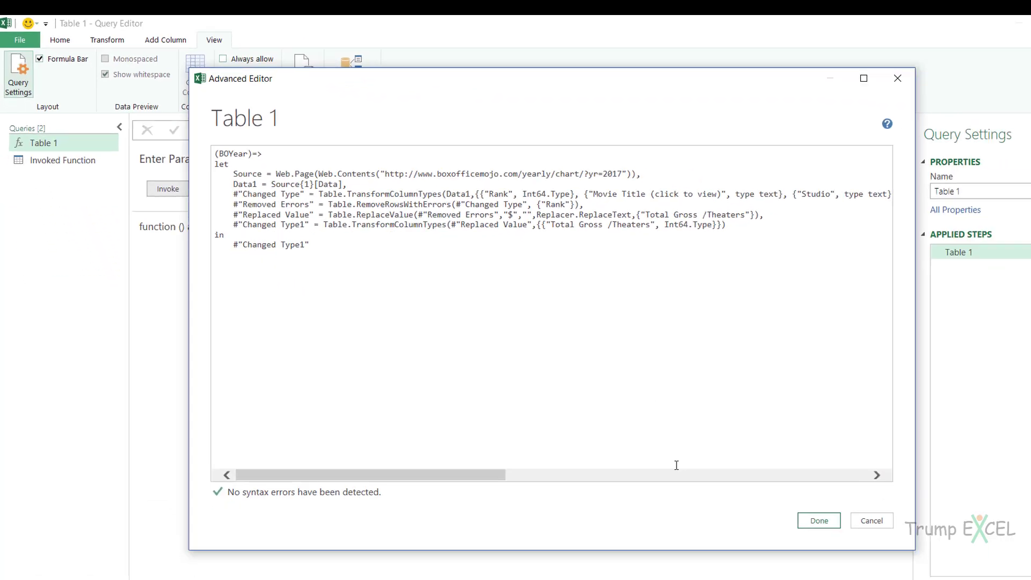
click(816, 520)
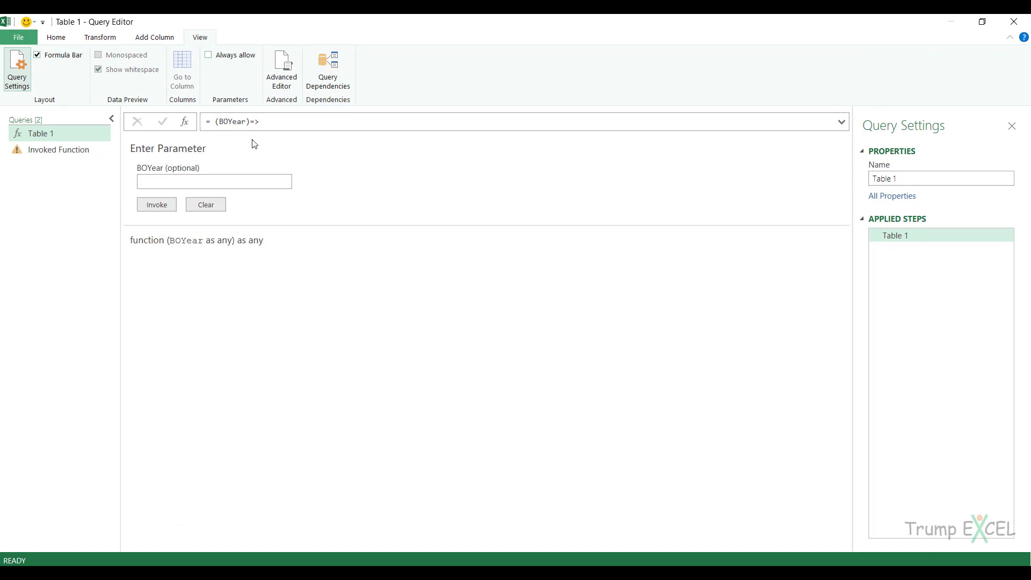
- Invoke the Table 1 function with BOYear set to 2018
click(242, 181)
text(2018)
click(166, 204)
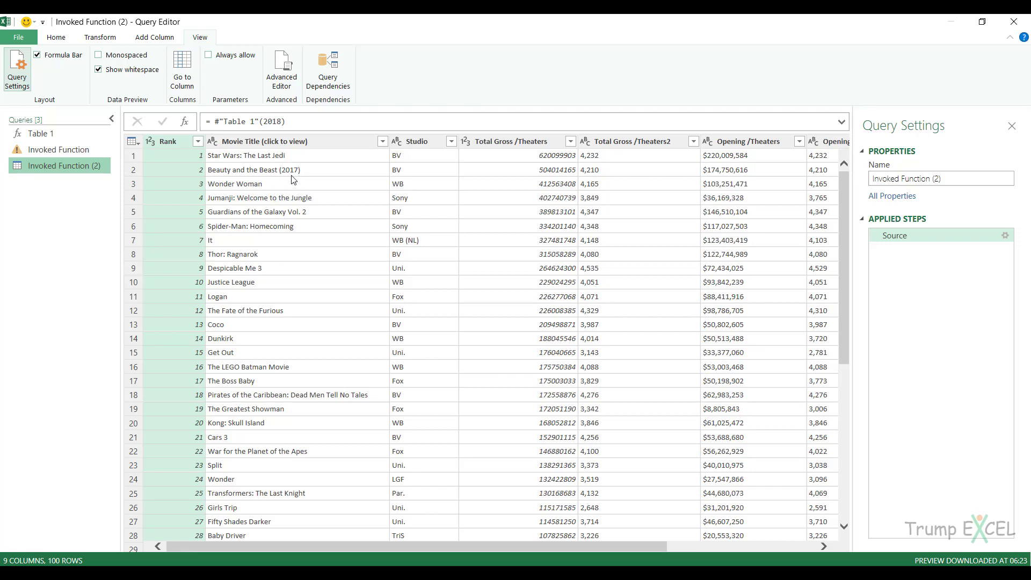
- In the Table 1 function's code, replace the hard-coded year 2017 at the end of the source URL with the concatenated parameter &BOYear
click(75, 134)
click(295, 68)
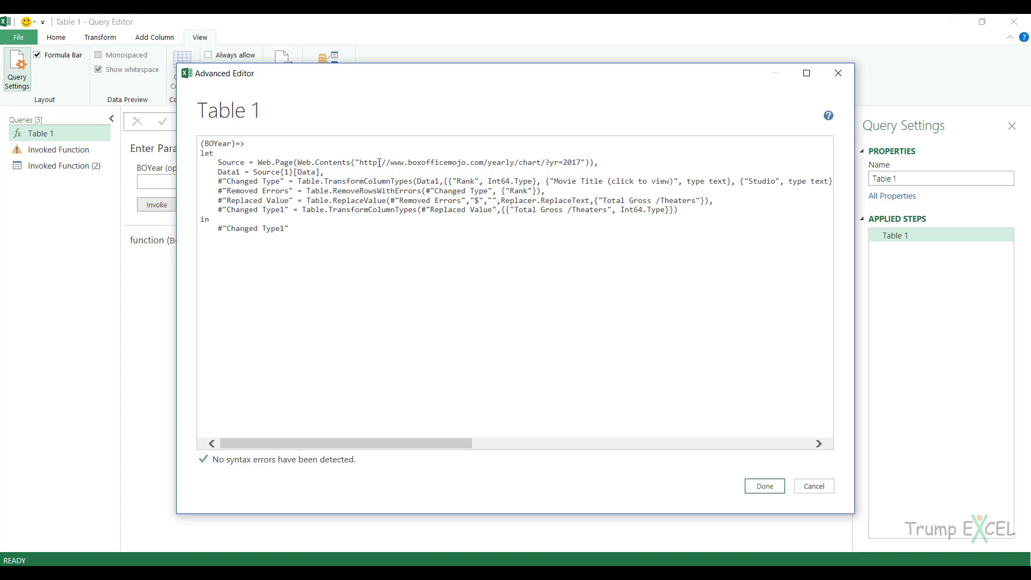
drag(359, 163, 580, 164)
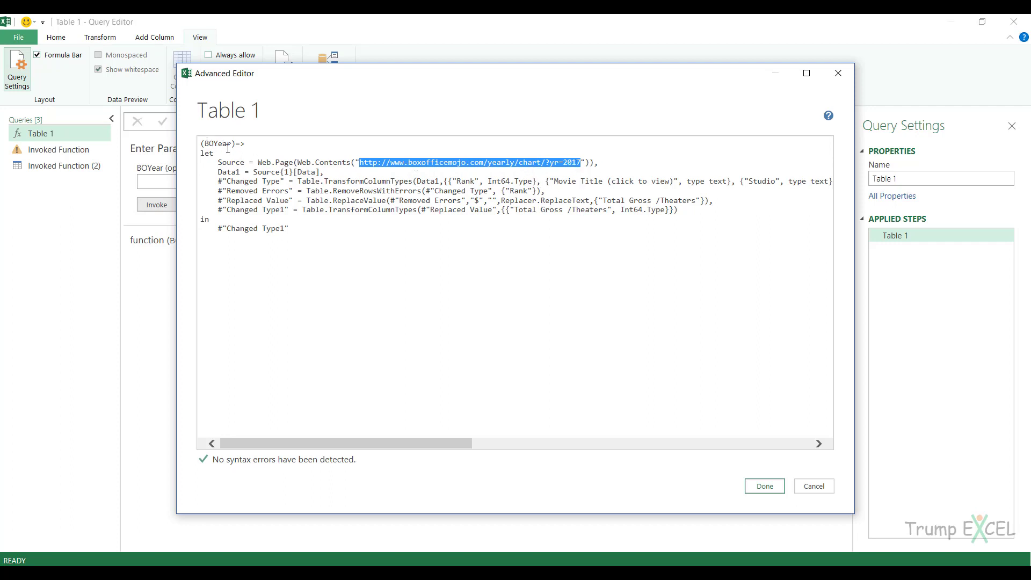
click(582, 164)
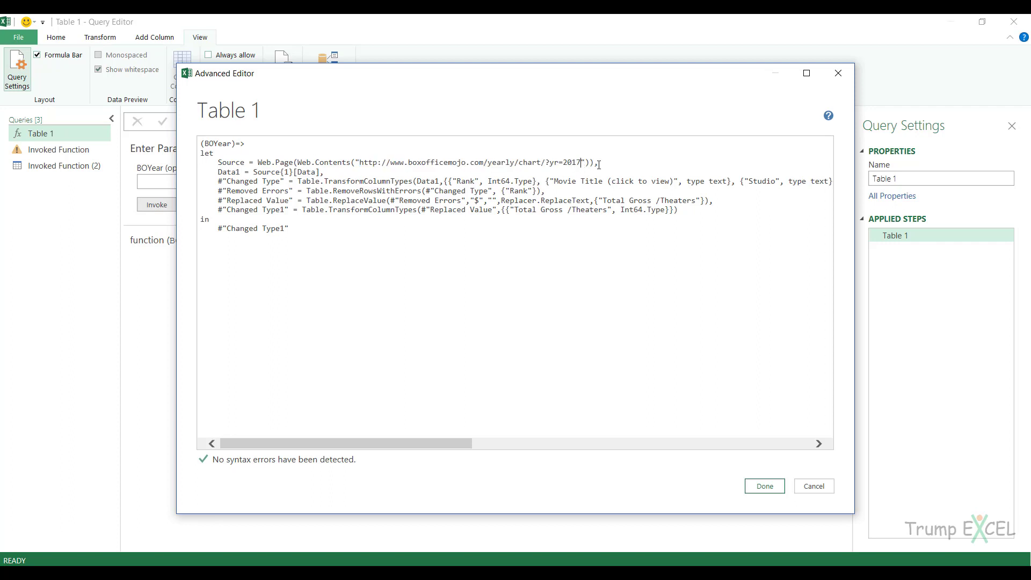
key(BackSpace)
key(BackSpace)
key(BackSpace)
key(BackSpace)
text(&)
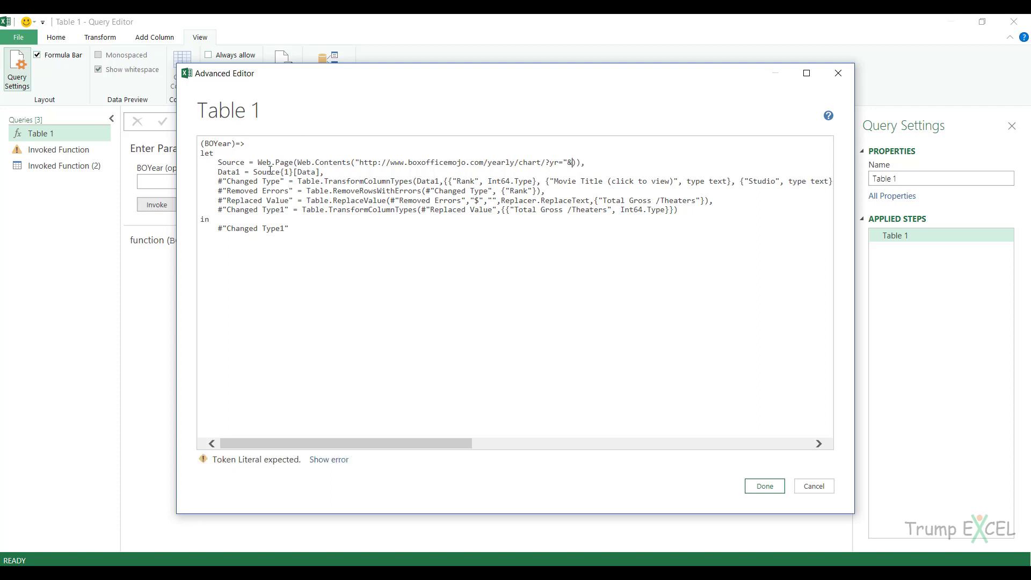
text(BOYEar)
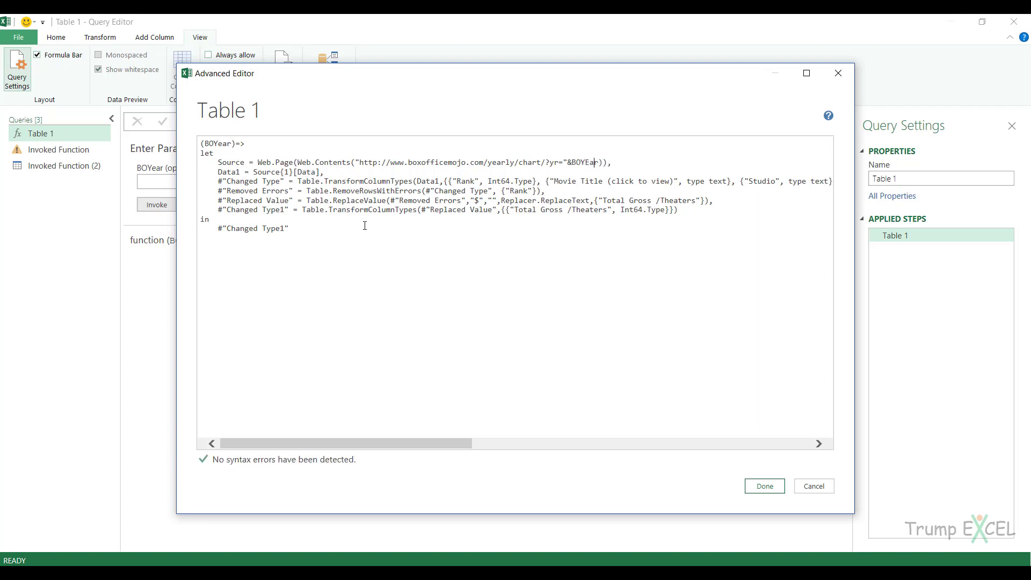
key(BackSpace)
text(e)
click(765, 486)
- Invoke the Table 1 function with BOYear set to 2016 and examine the details of its output
click(170, 181)
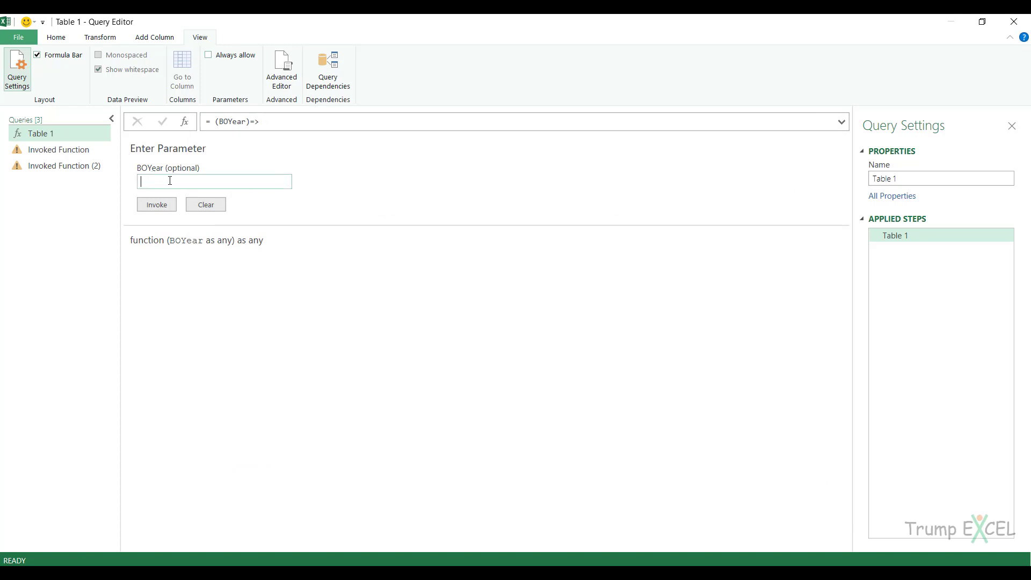
text(2016)
click(156, 212)
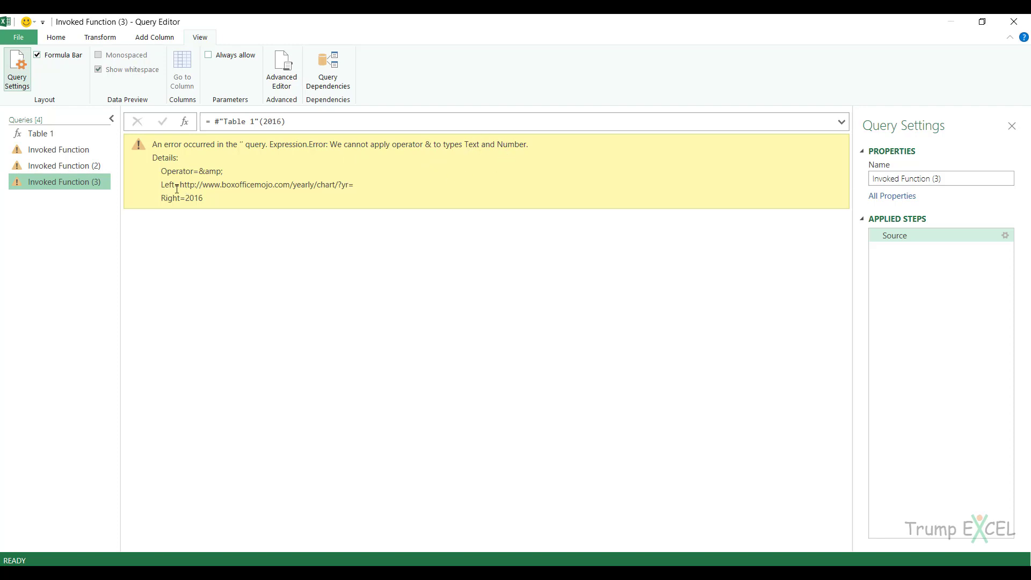
drag(180, 186, 355, 186)
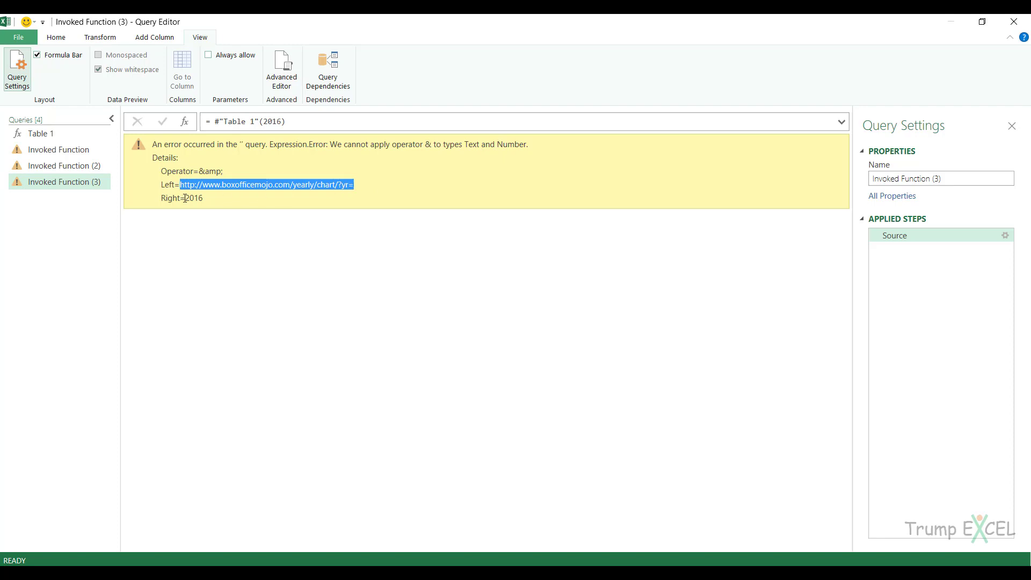
drag(185, 198, 205, 198)
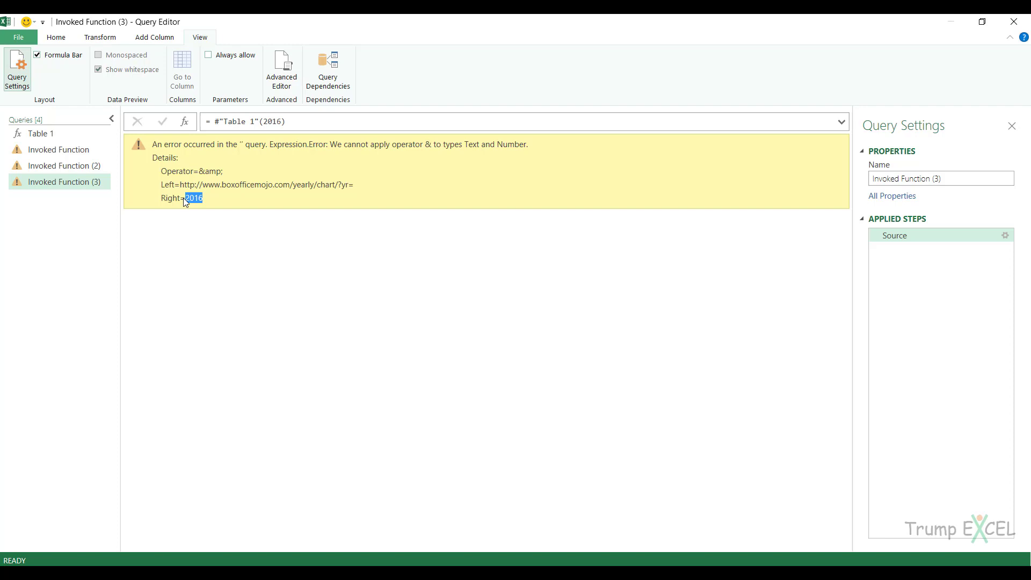
- Wrap BOYear in Text.From() in the source line of the Table 1 function's code and apply the edit
click(41, 133)
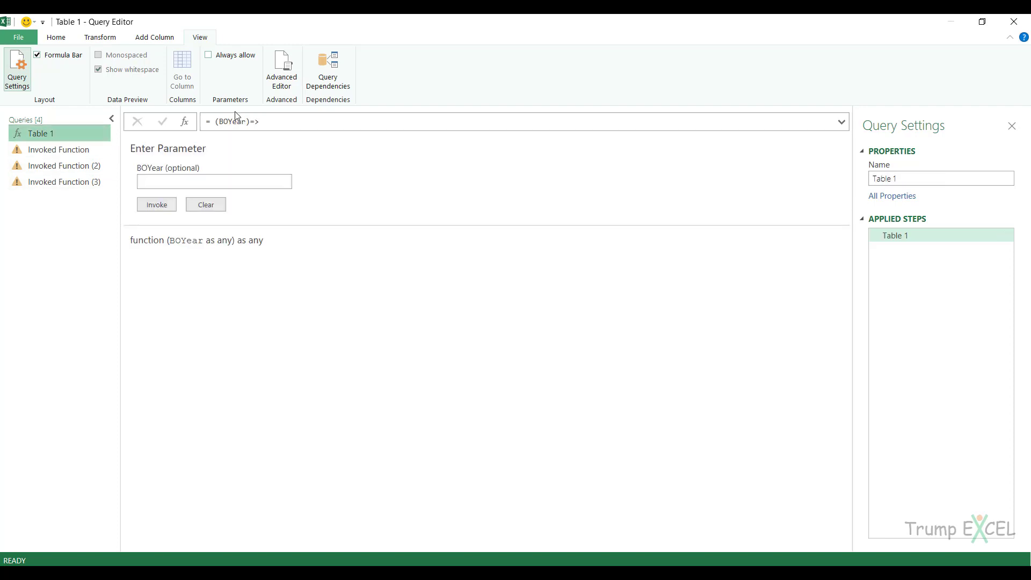
click(277, 70)
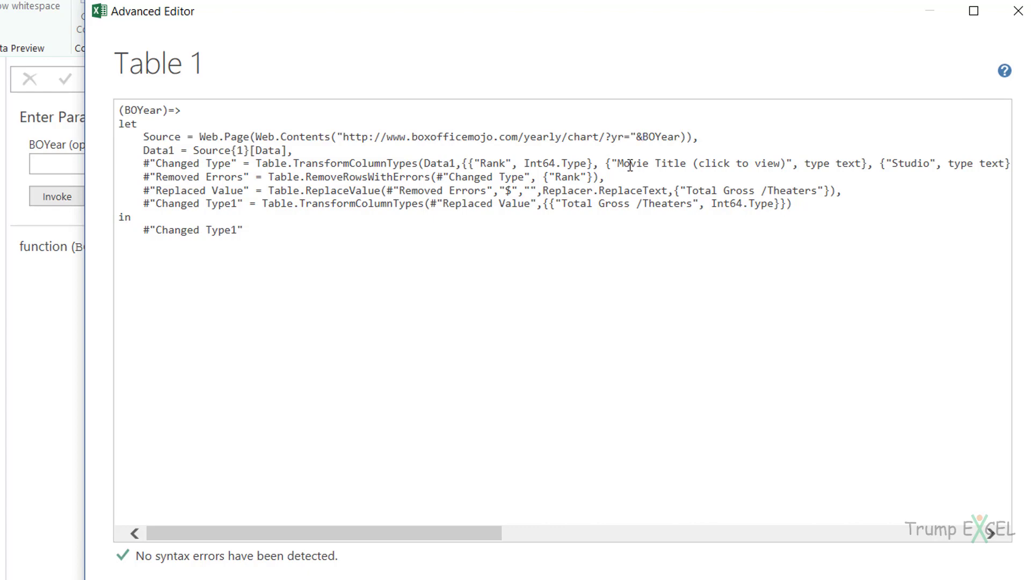
text(Text.From()
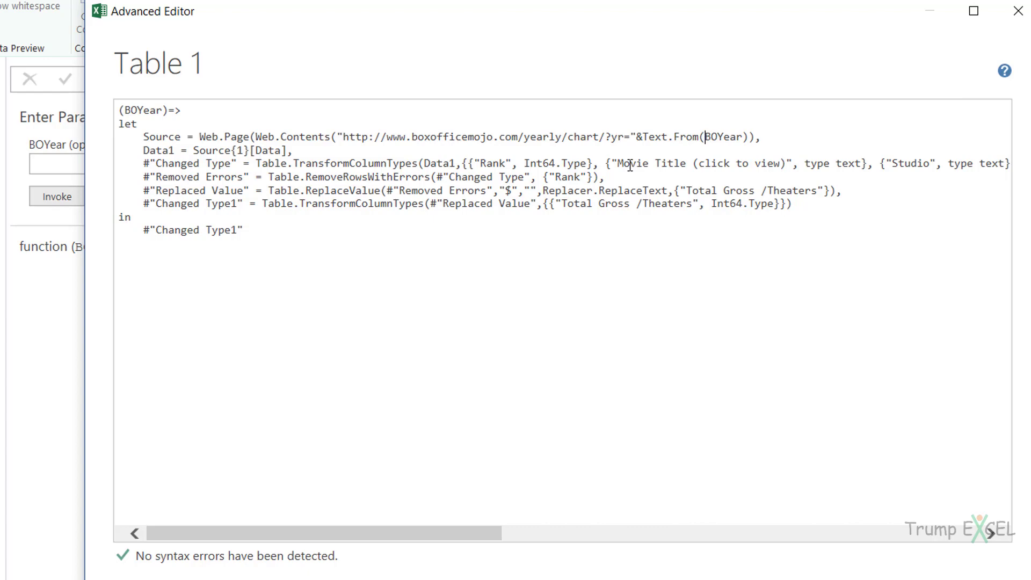
key(Right)
key(Right)
text())
drag(643, 137, 744, 139)
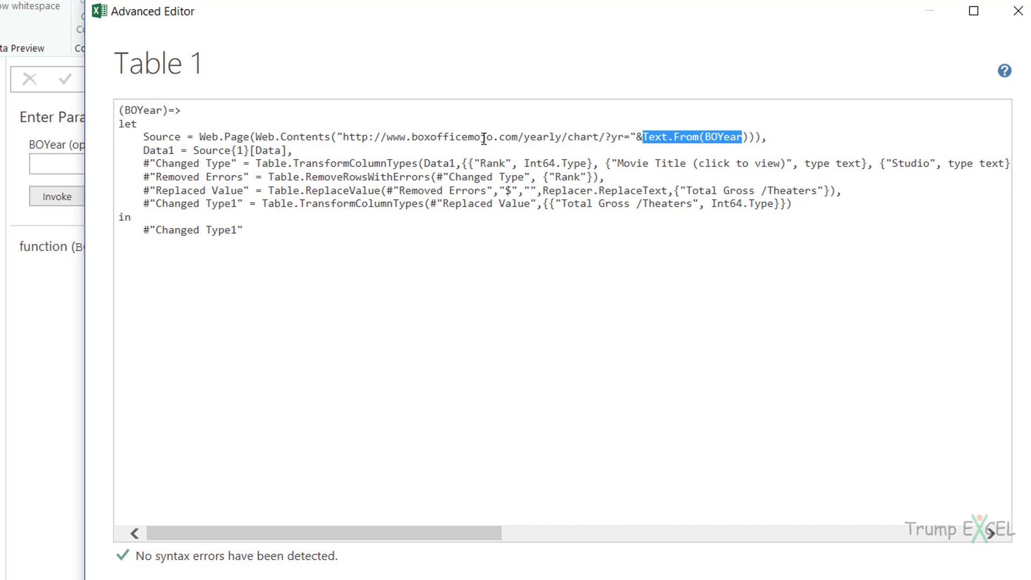
click(907, 578)
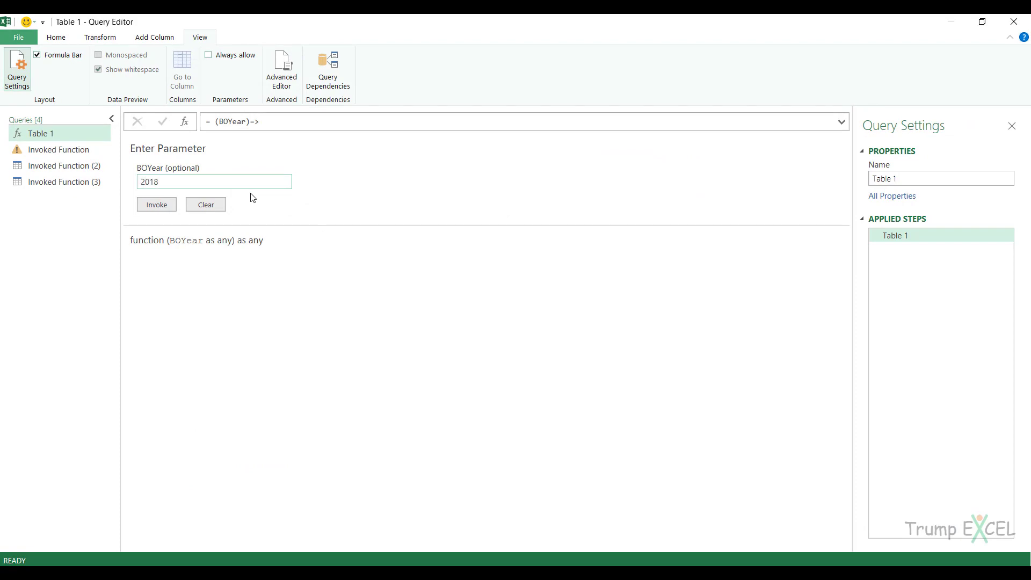
- Run the corrected Table 1 function for BOYear 2018 and return to the function
click(167, 210)
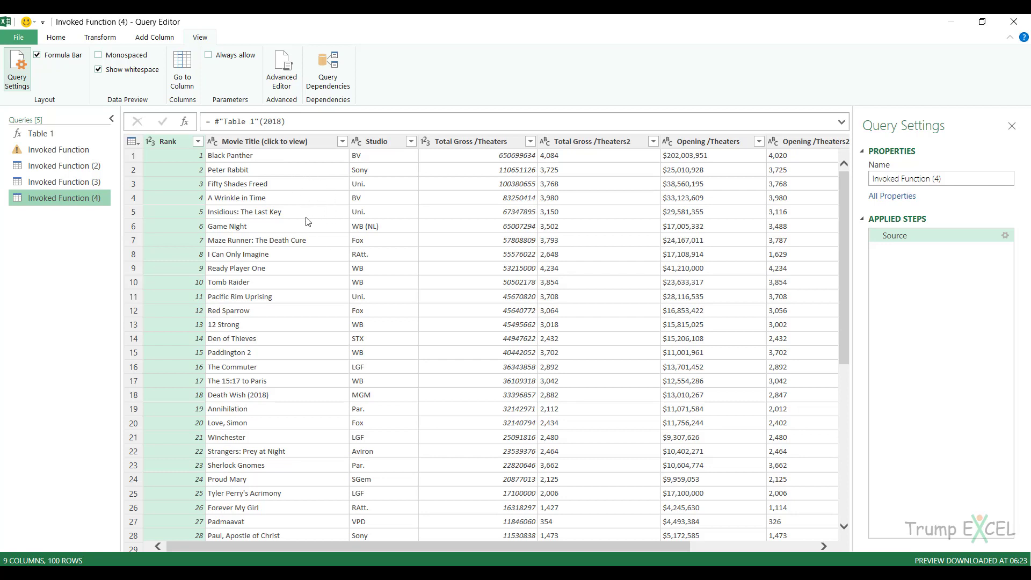
click(71, 136)
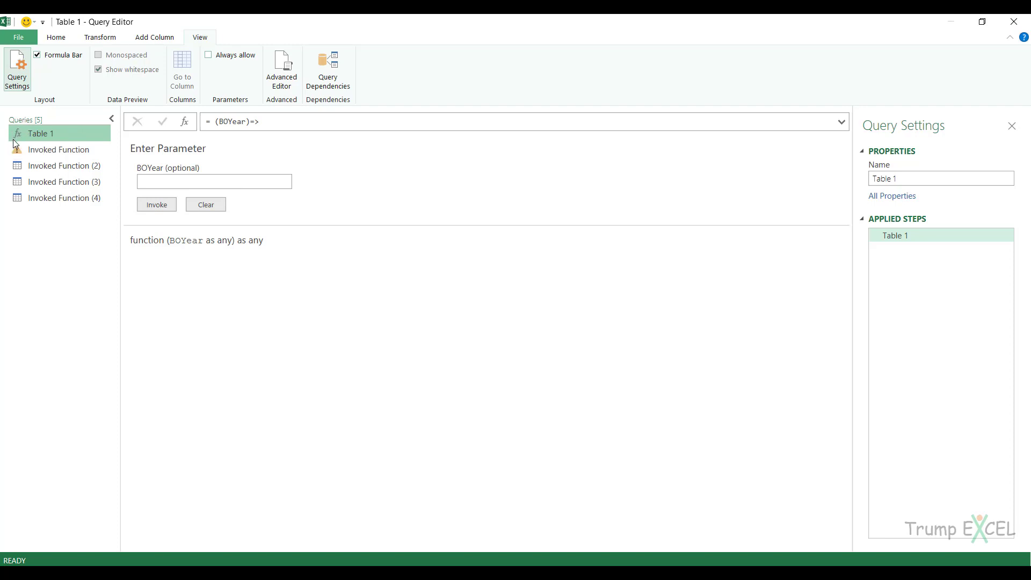
click(18, 37)
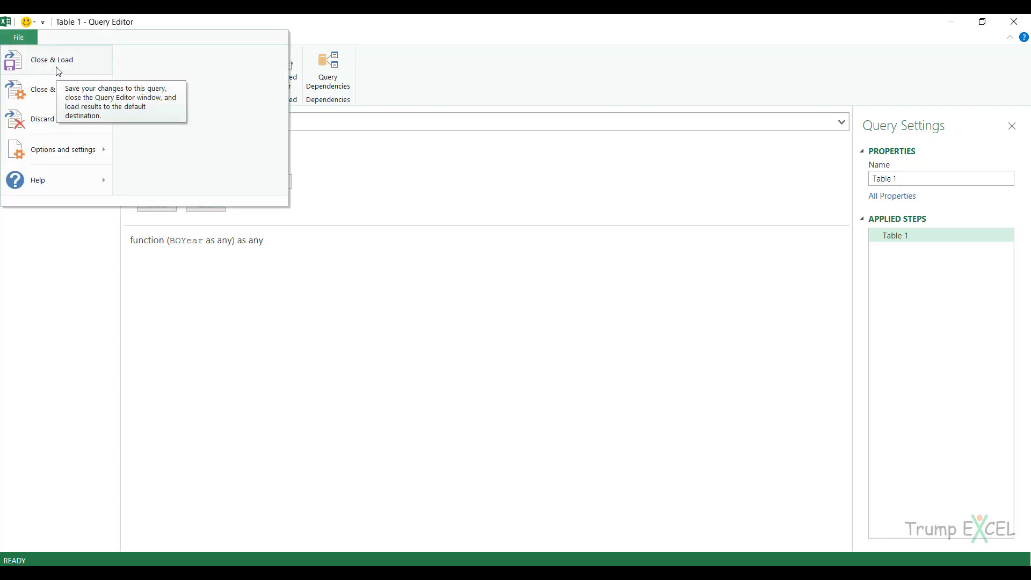
click(73, 268)
- Delete all four invoked function queries, keeping only the Table 1 function
click(56, 151)
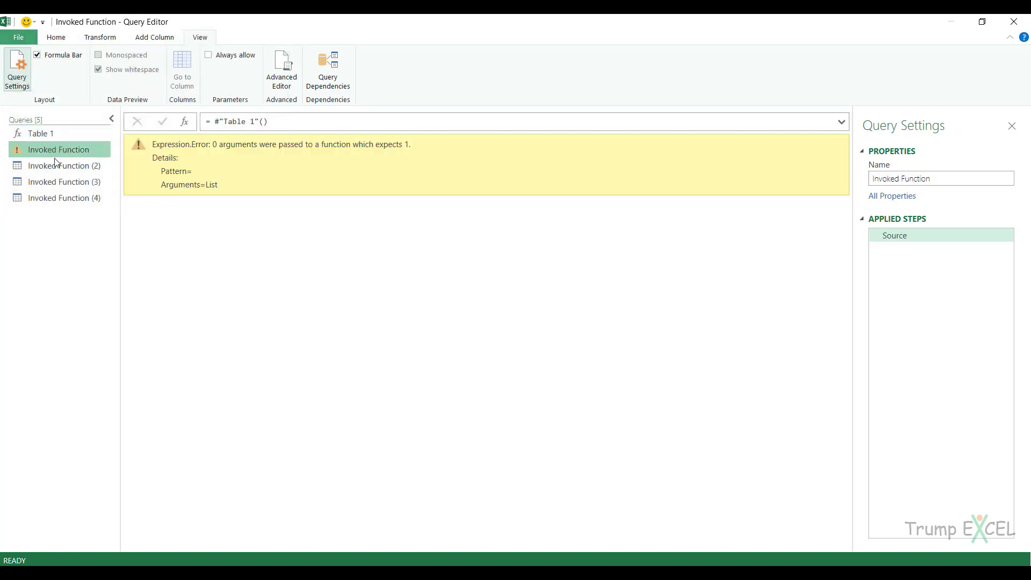
shift+click(54, 201)
right_click(52, 197)
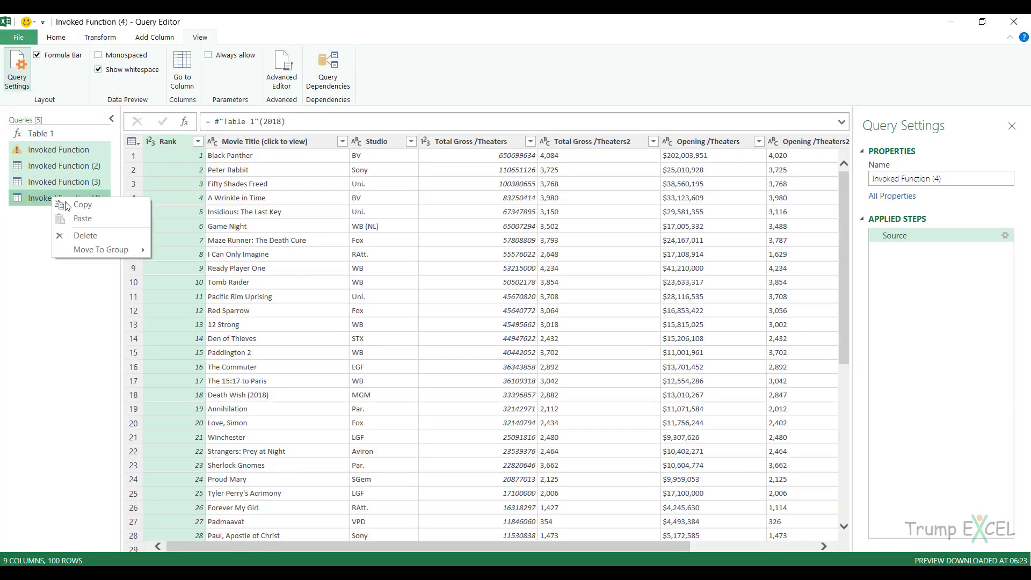
click(79, 235)
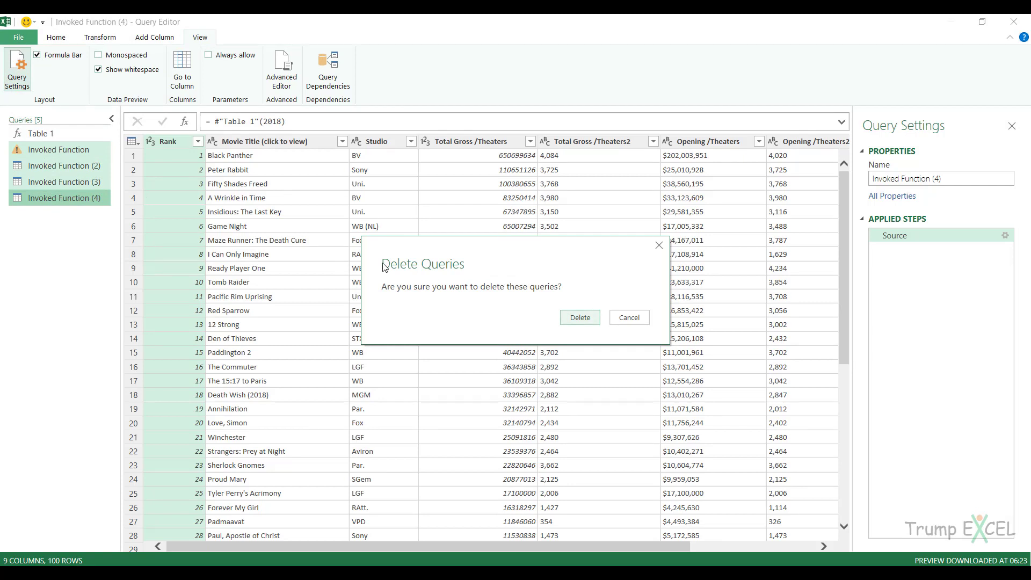
click(575, 318)
- Close the Query Editor and load the Table 1 function into the workbook
click(64, 143)
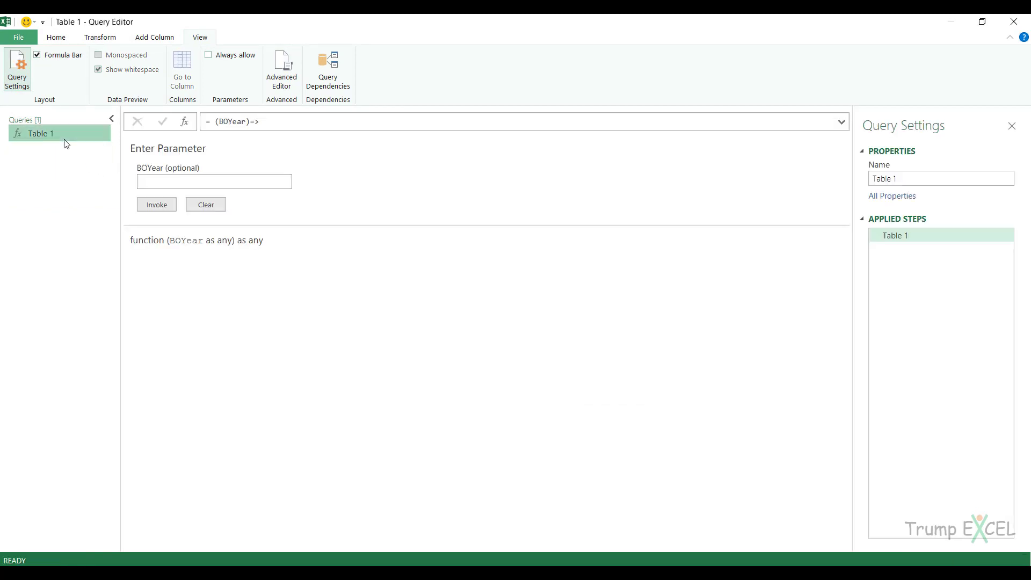
click(22, 40)
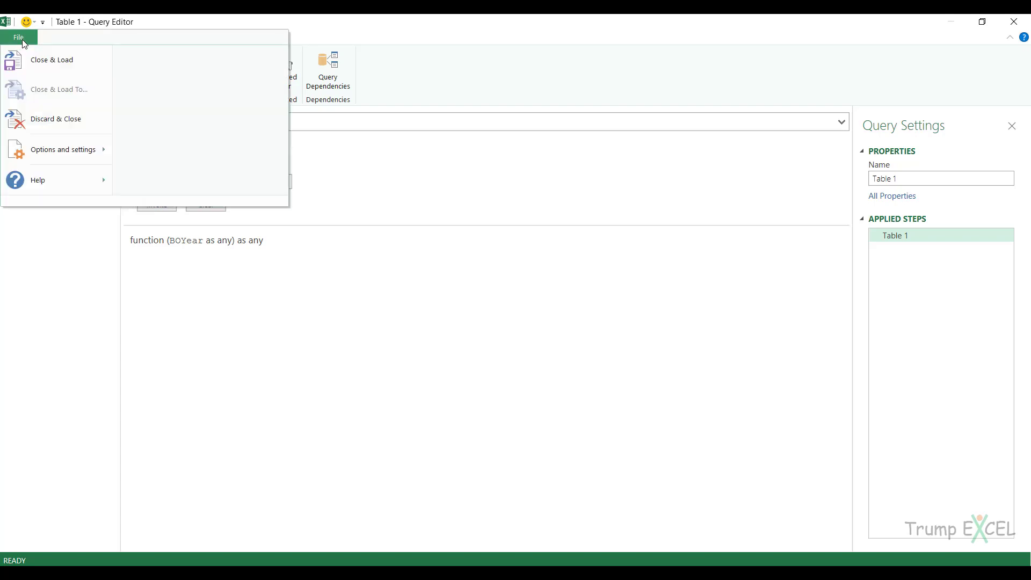
click(54, 61)
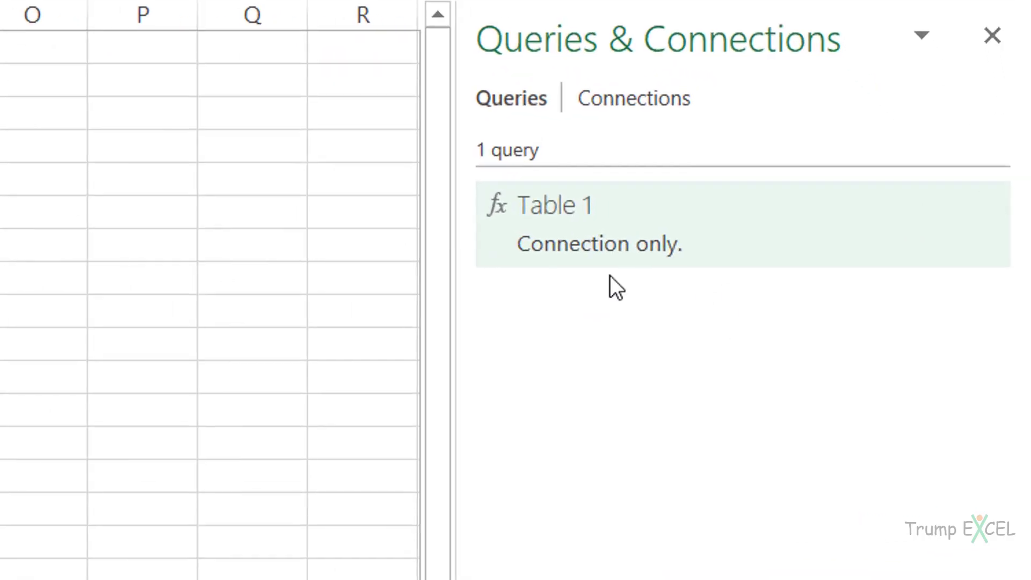
- Rename the Table 1 function query as fnBOYear
right_click(587, 214)
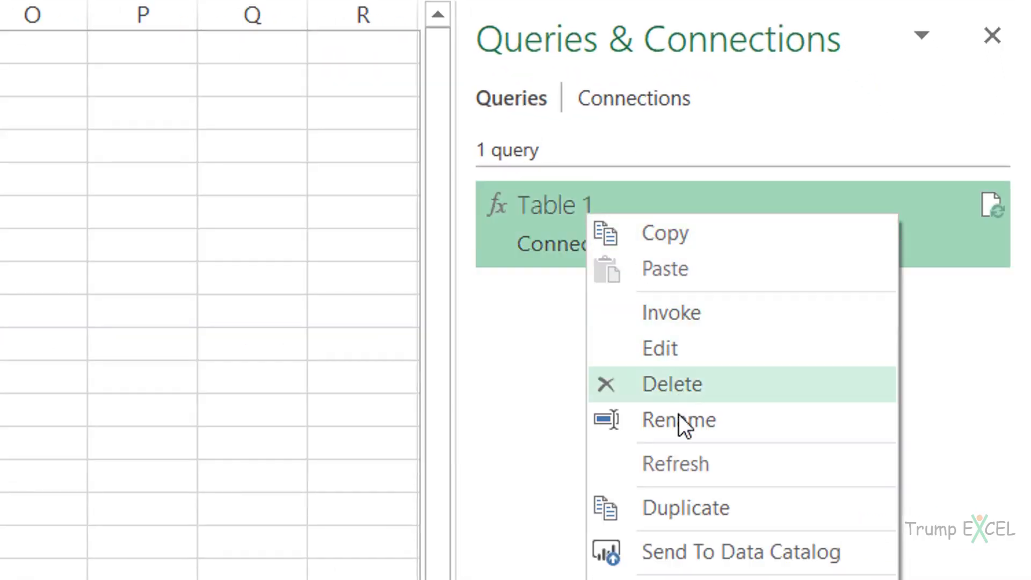
key(Escape)
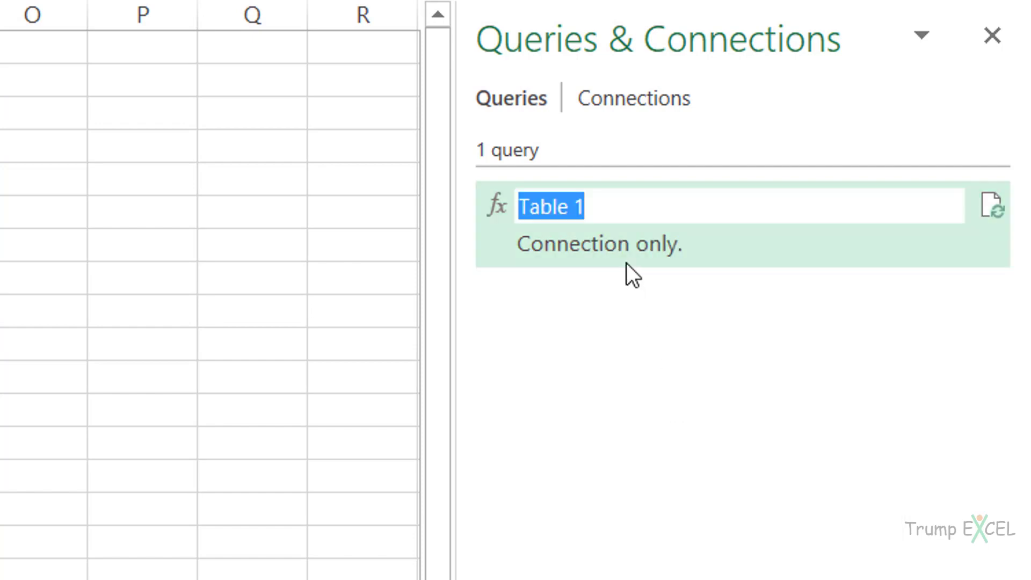
text(fnBOData)
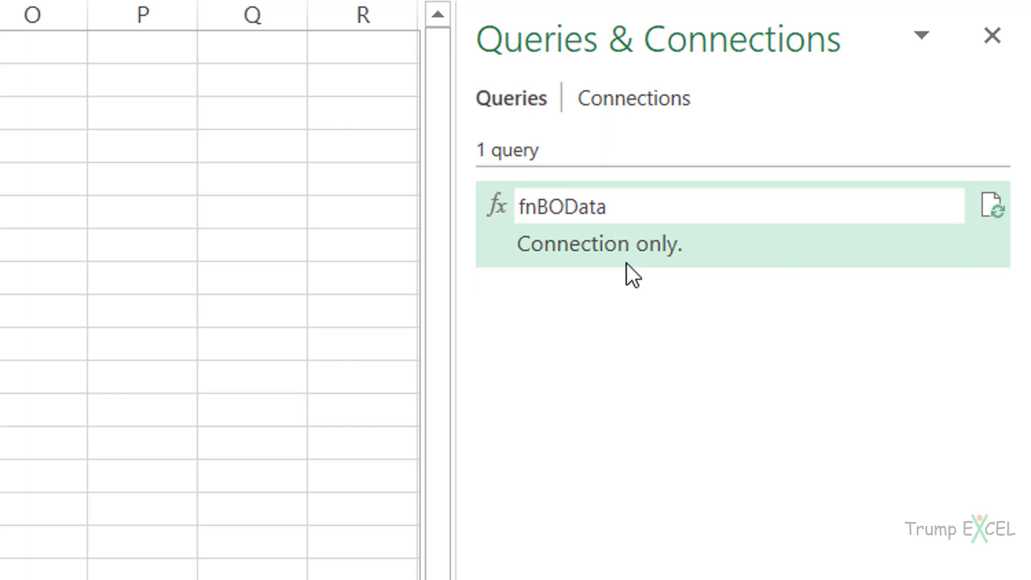
key(BackSpace)
key(BackSpace)
key(BackSpace)
key(BackSpace)
text(Year)
key(Return)
mouse_move(534, 210)
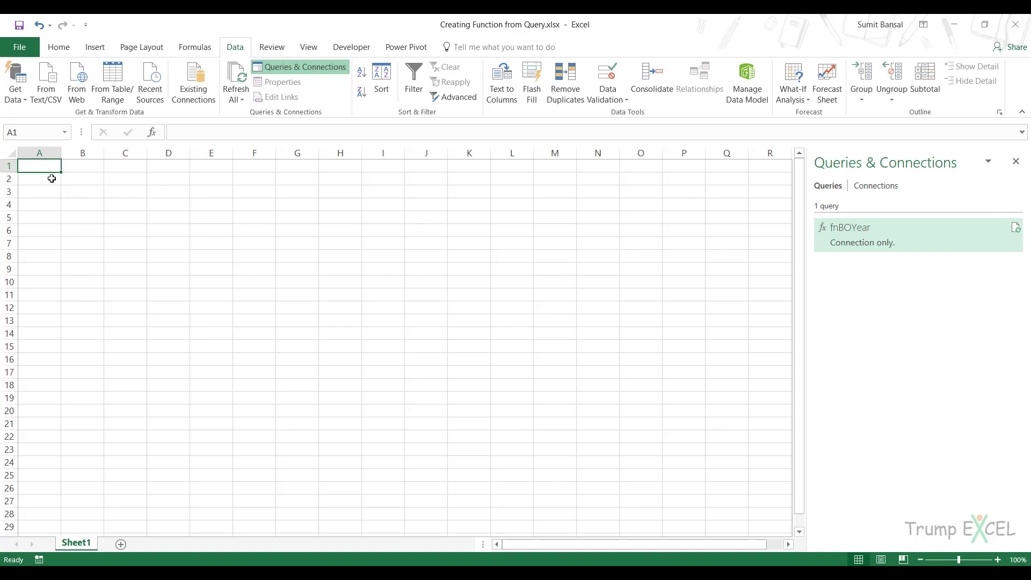
- Enter the header Year in A1 and fill the years 2010 to 2018 in A2:A10
text(Year)
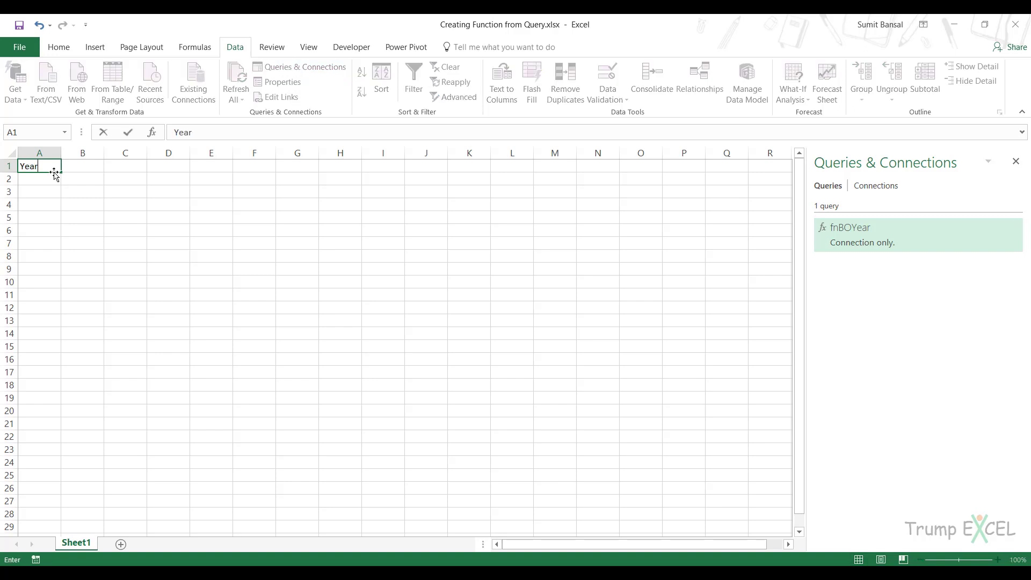
key(Return)
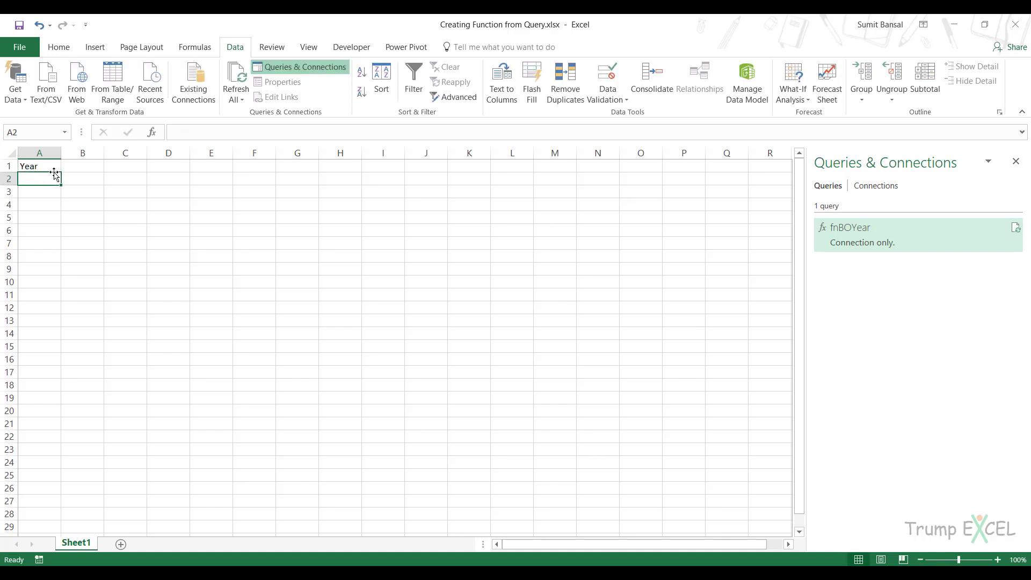
text(2010)
key(Return)
click(54, 175)
key(ctrl+c)
click(45, 188)
text(2011)
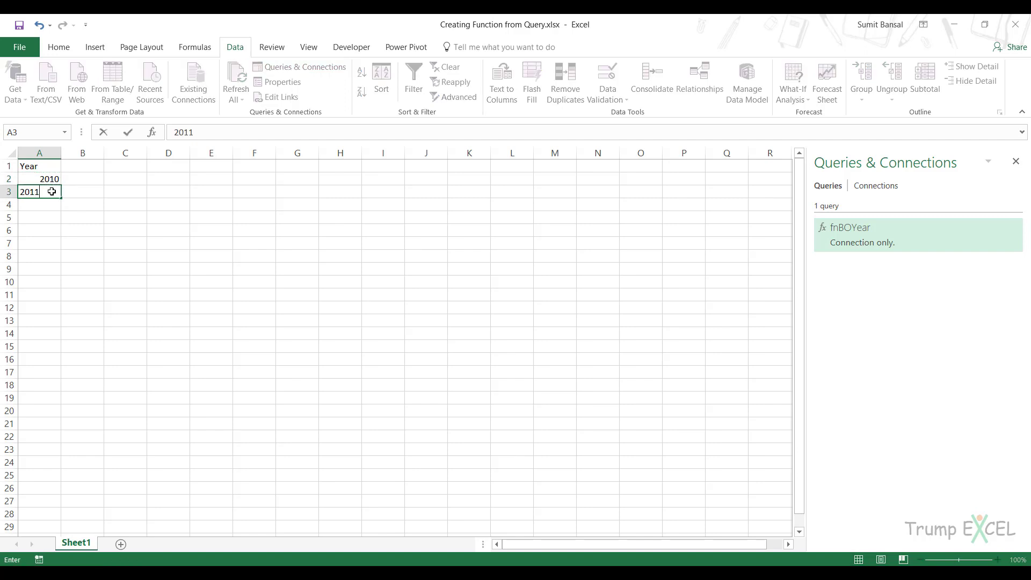
key(Return)
drag(51, 179, 56, 285)
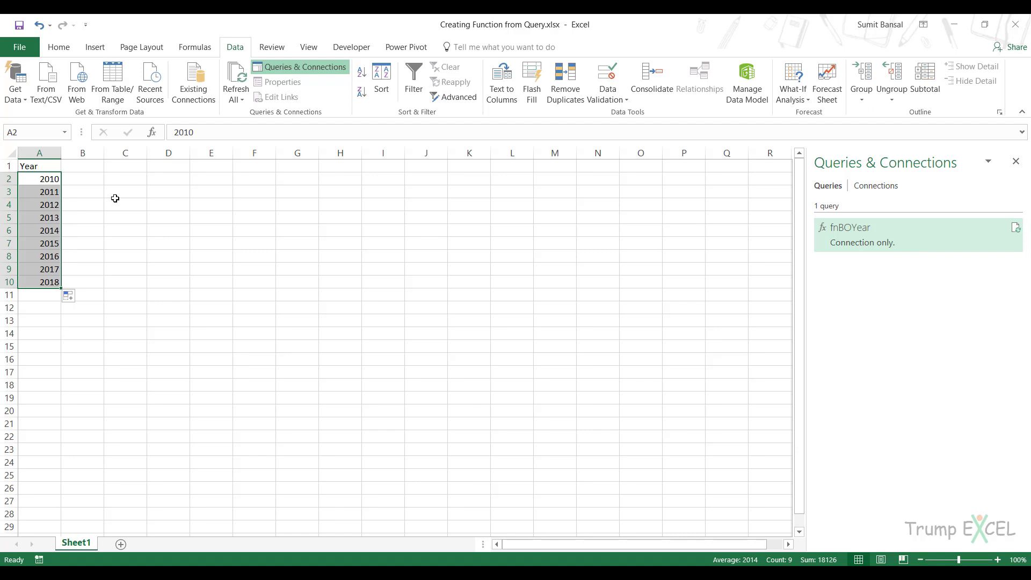
- Bring the range A1:A10 into the Query Editor as a table with headers
drag(50, 165, 48, 282)
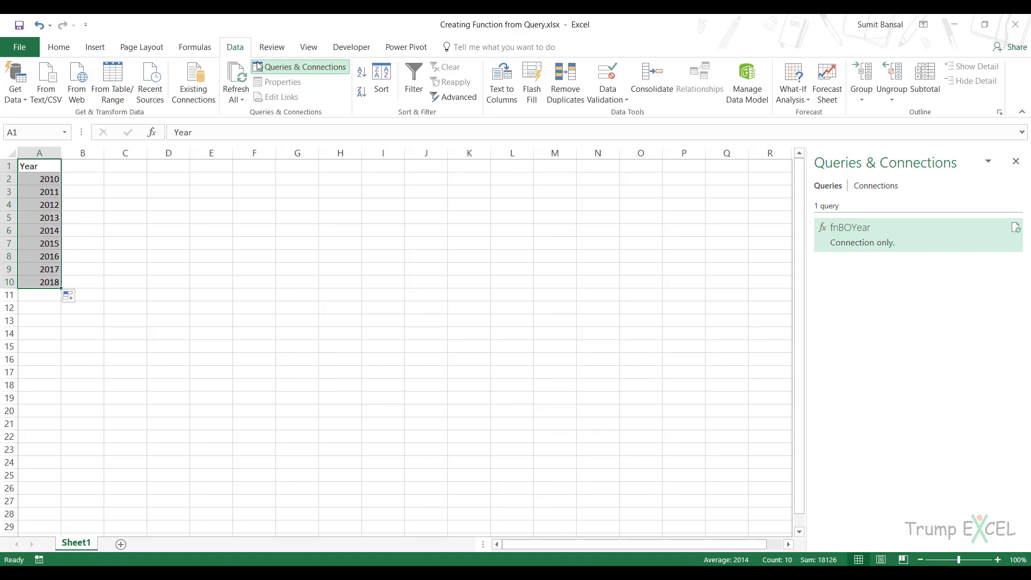
click(113, 85)
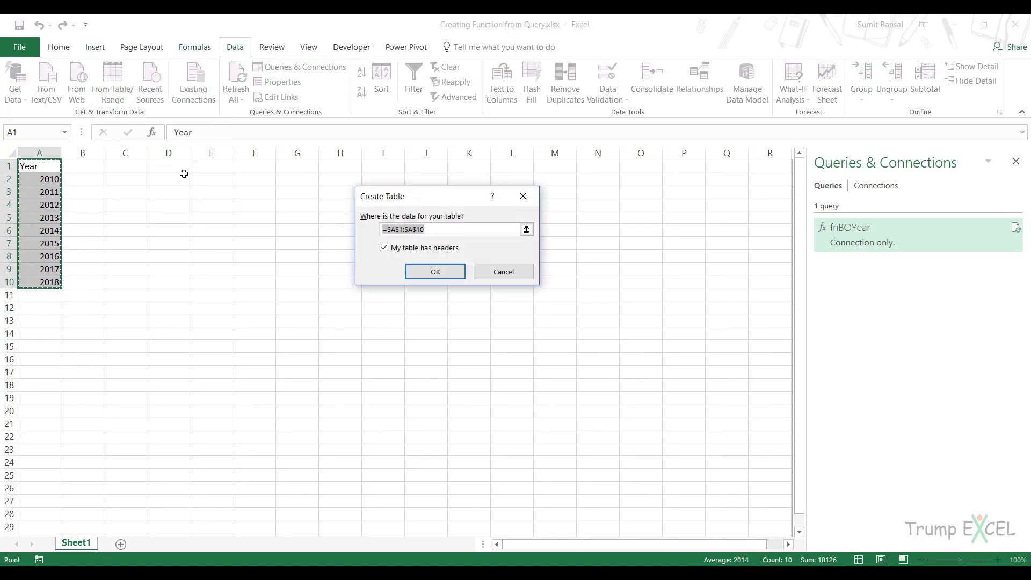
click(435, 272)
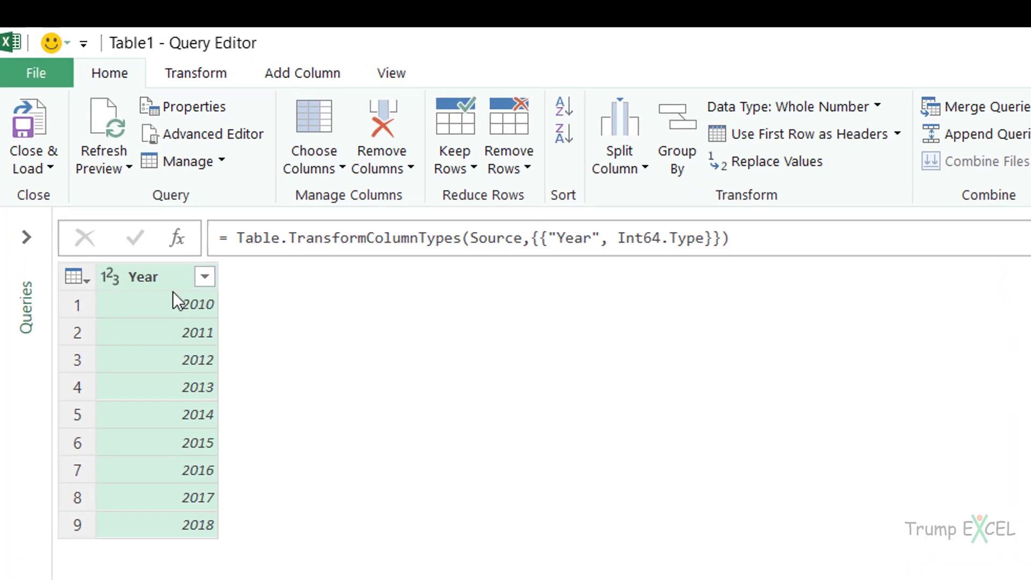
- Add a BOTables column by invoking the custom function fnBOYear, with BOYear taken from the Year column
click(307, 79)
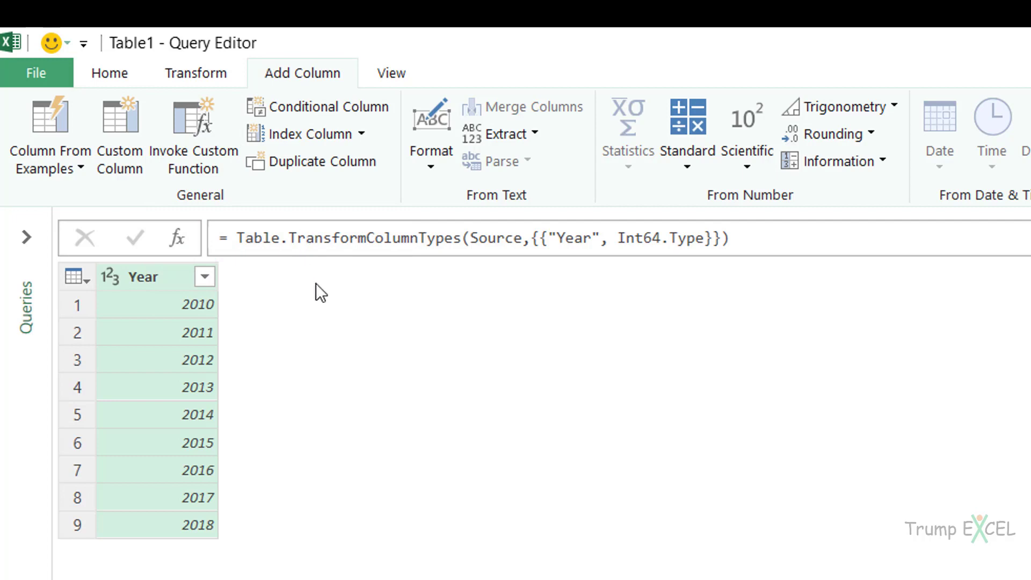
click(199, 126)
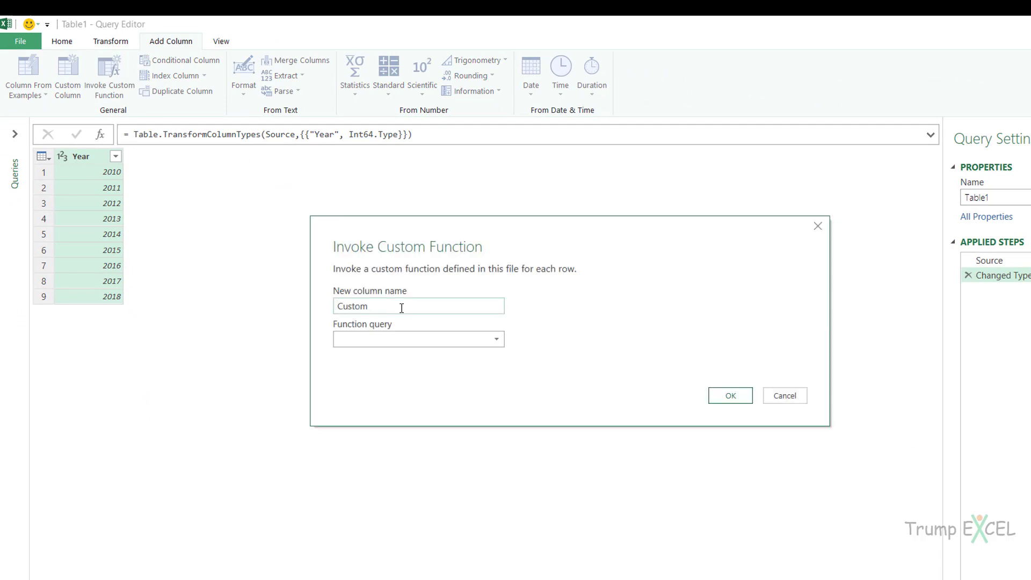
drag(401, 307, 322, 305)
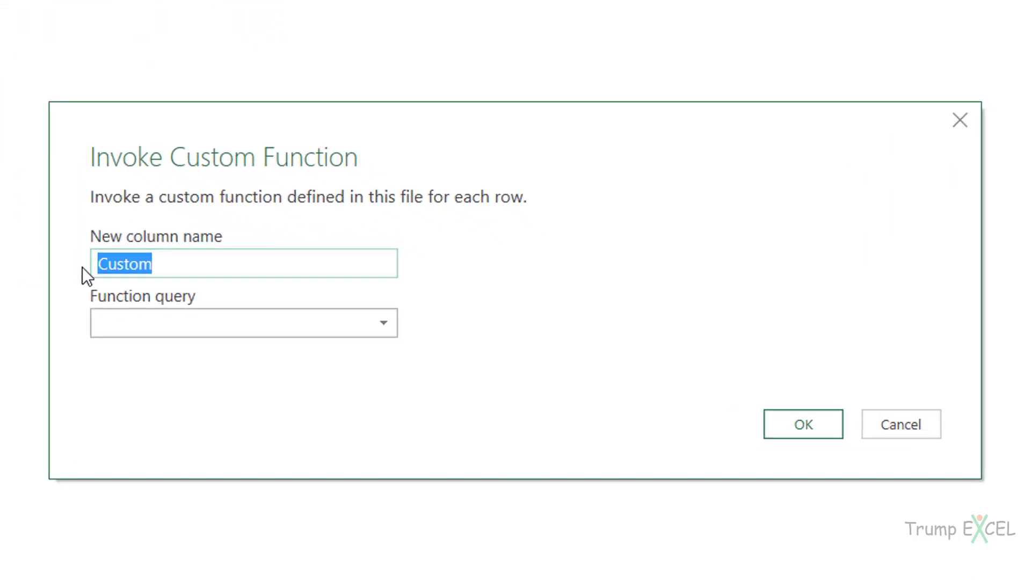
text(BOTables)
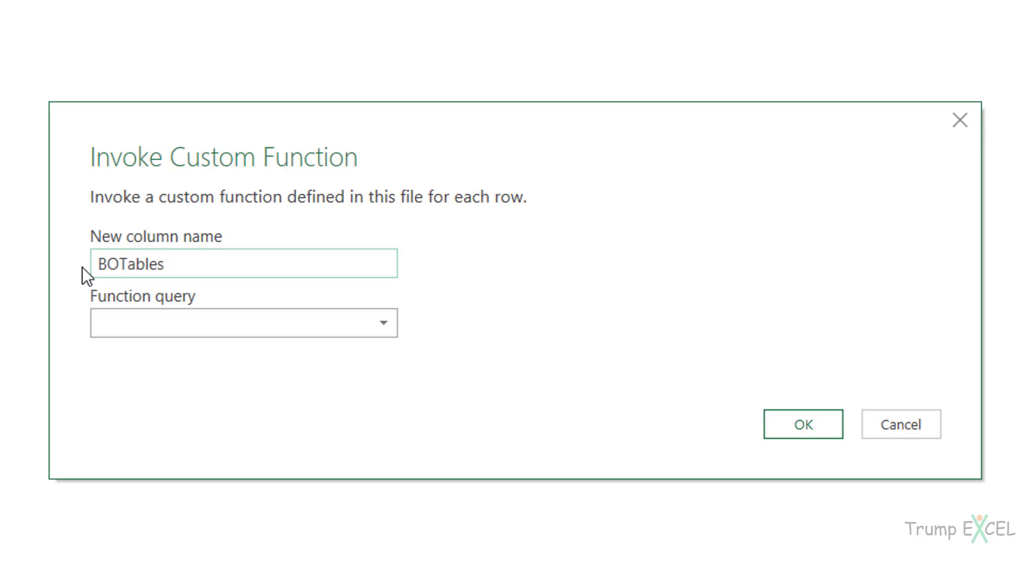
click(368, 328)
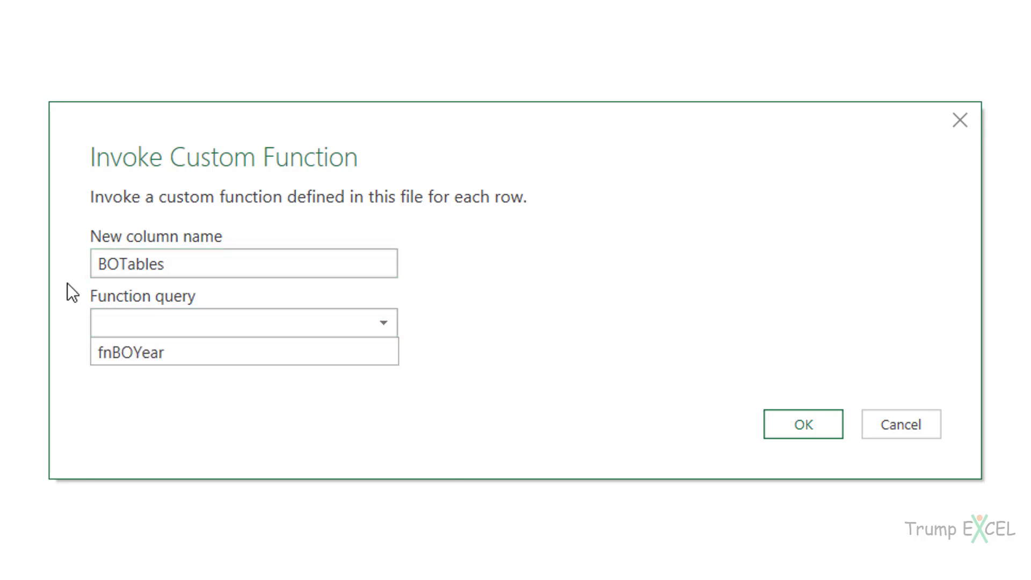
click(187, 355)
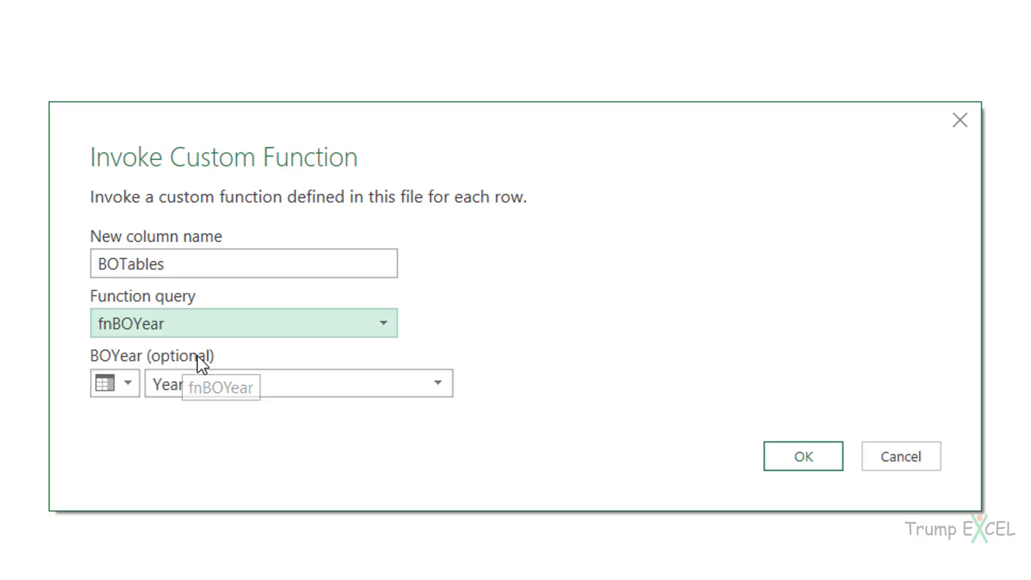
click(132, 392)
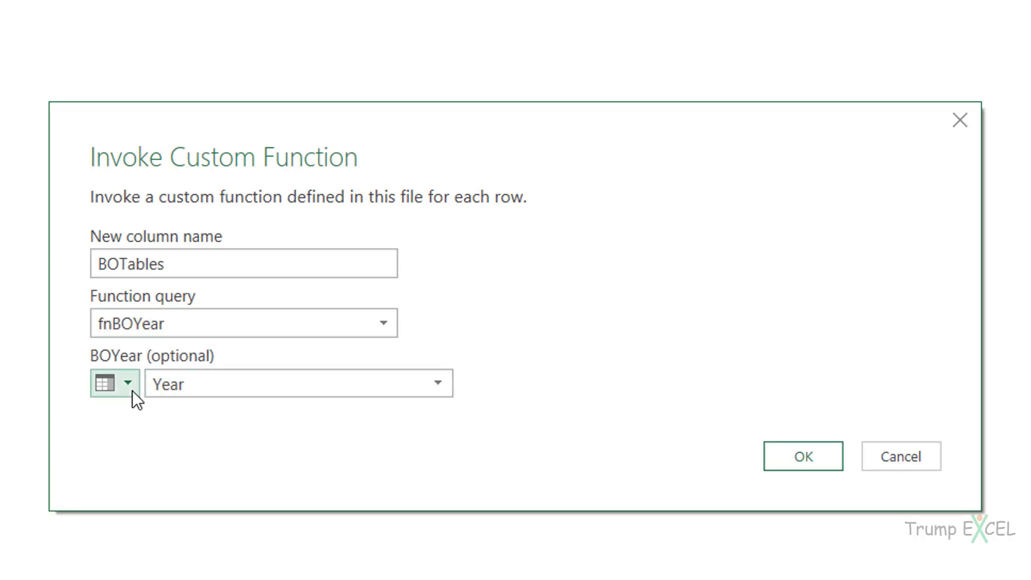
click(132, 391)
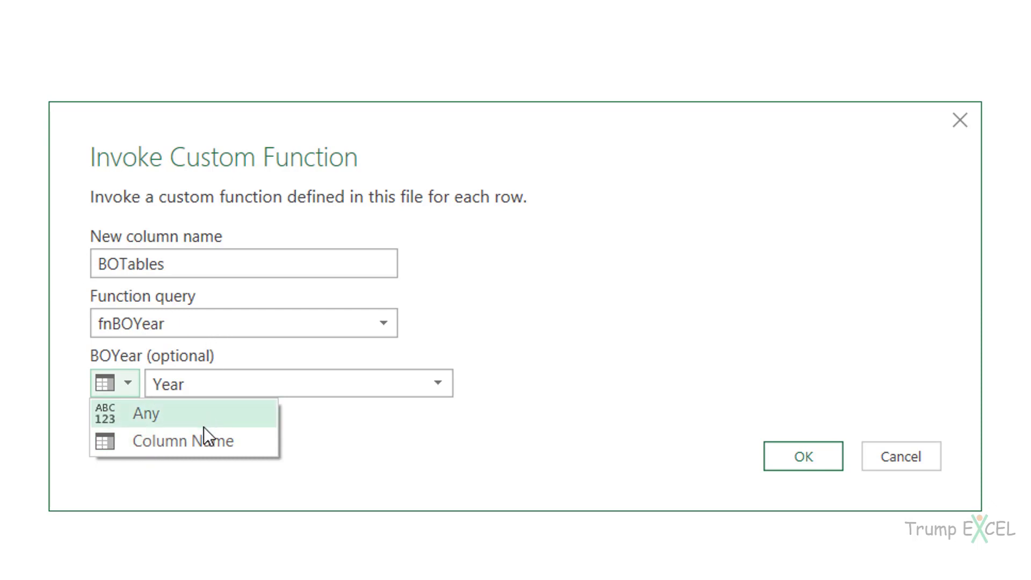
click(202, 443)
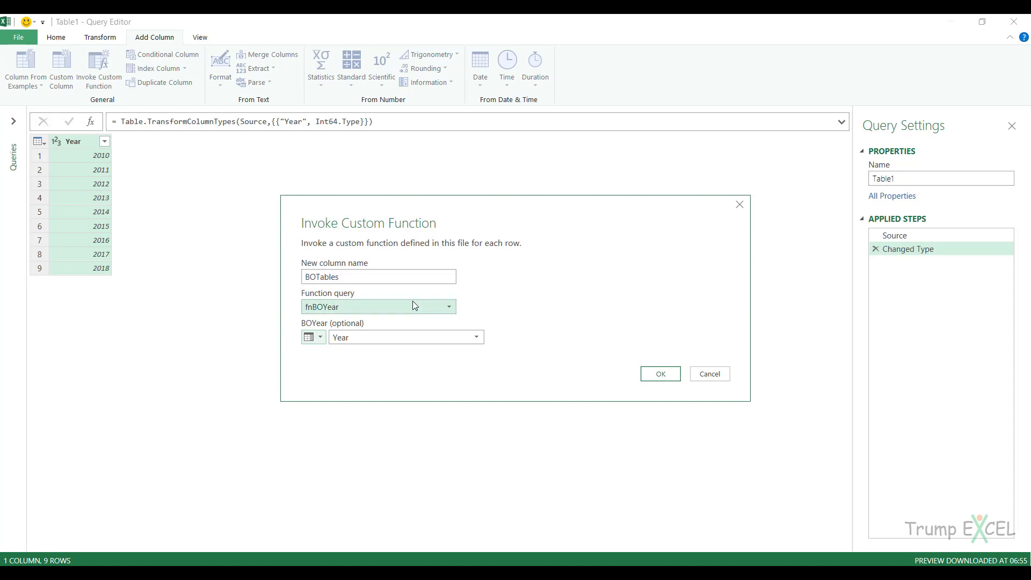
click(659, 375)
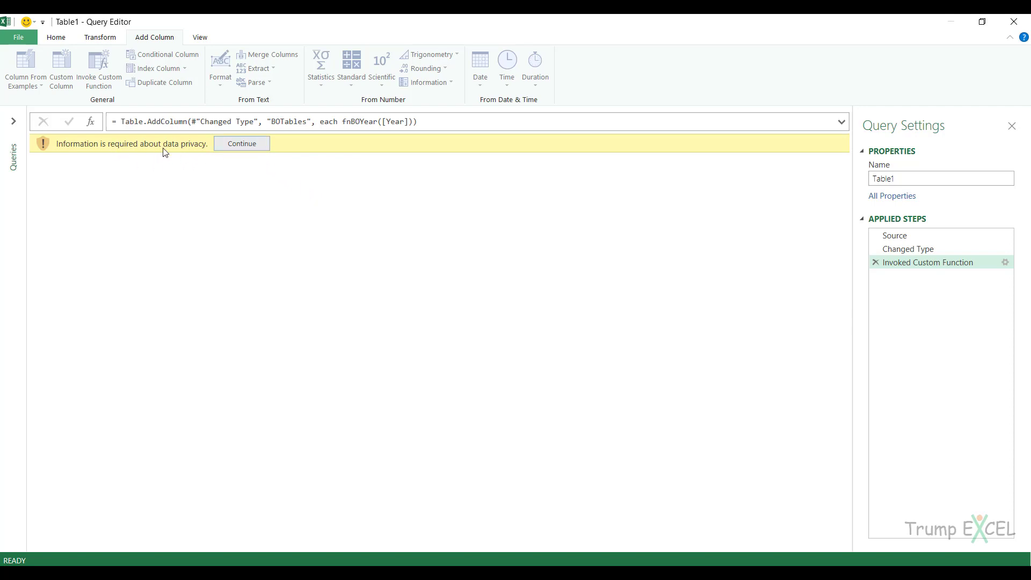
- Set the current workbook's data privacy level to Public and save it
click(237, 149)
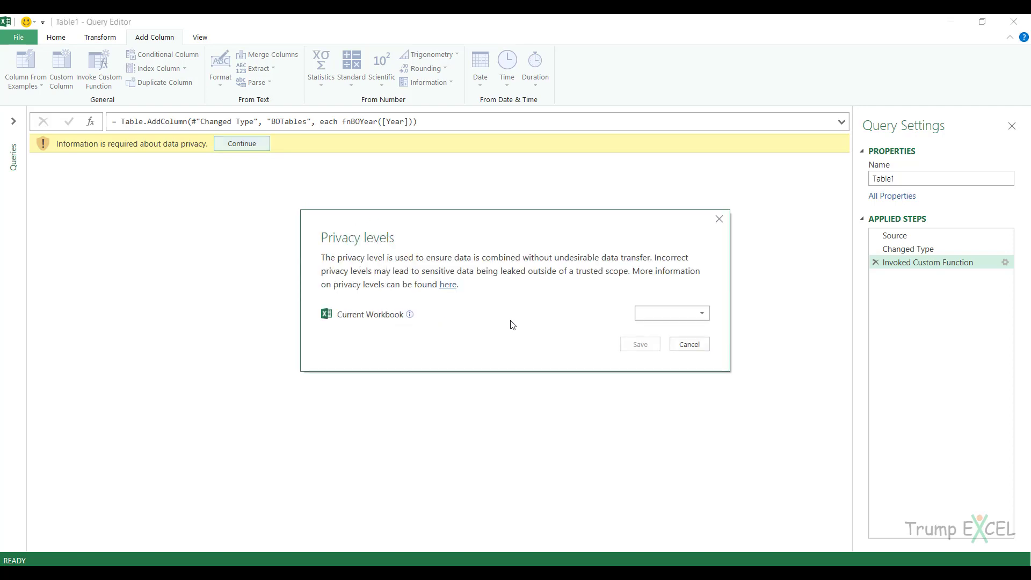
click(698, 315)
click(694, 325)
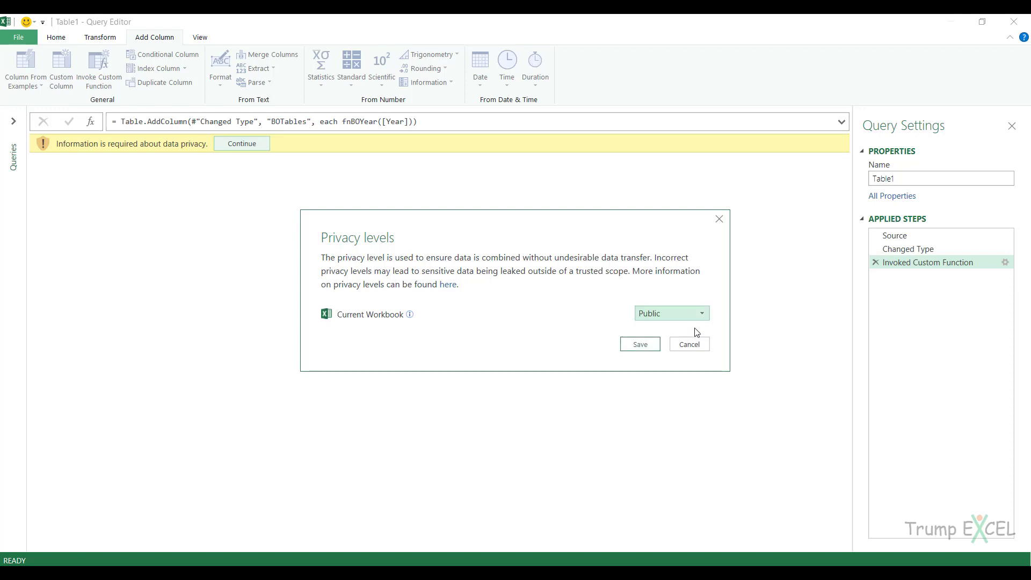
click(648, 345)
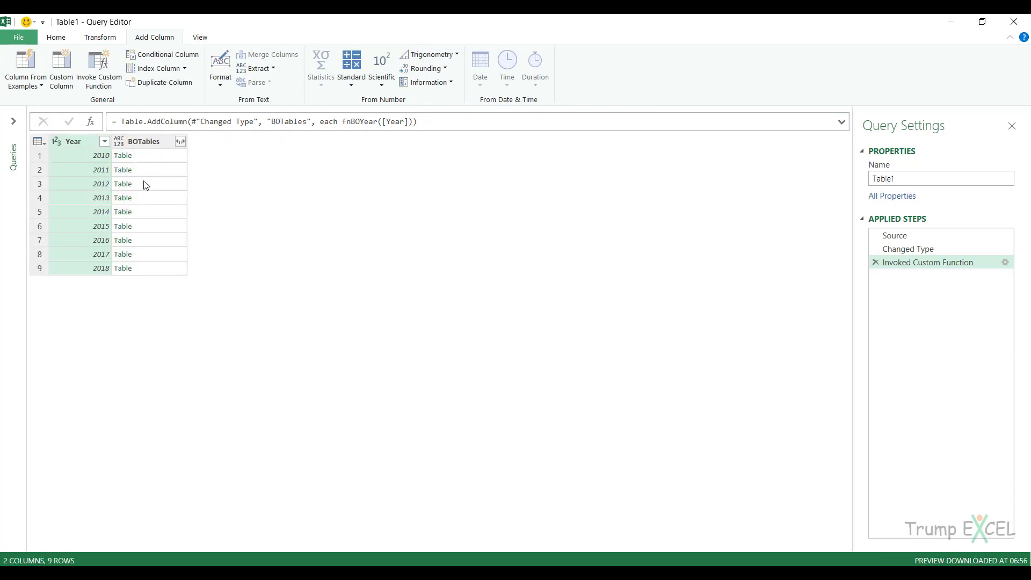
- Preview the 2010 and 2011 tables, and expand all columns of BOTables without the original column name as prefix
click(162, 160)
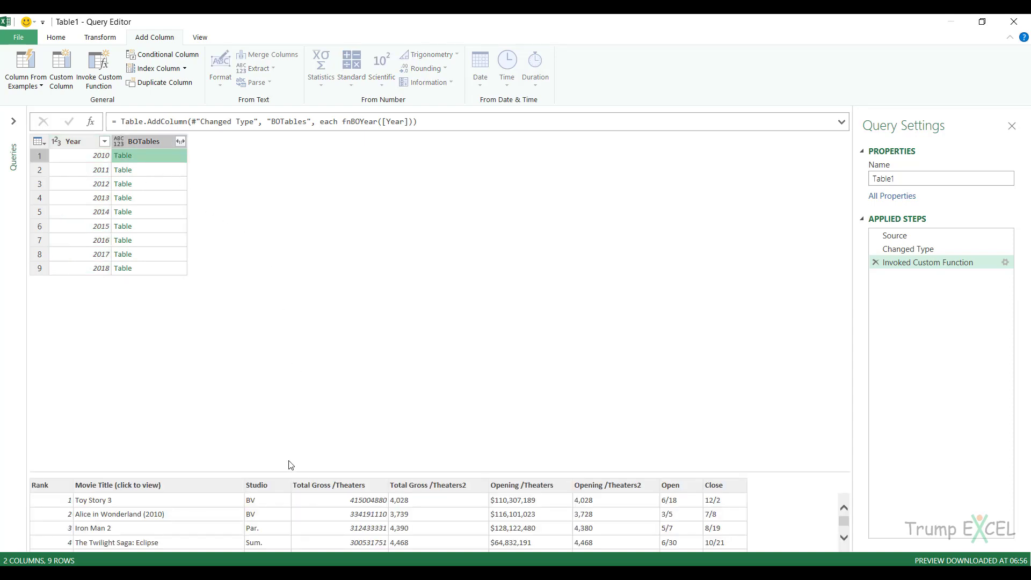
drag(285, 329, 285, 310)
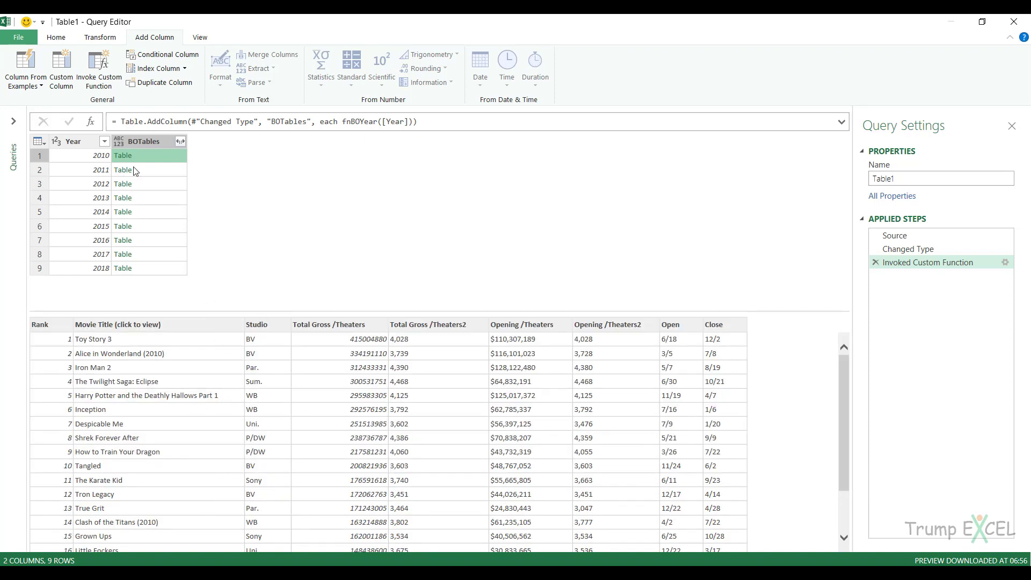
click(162, 175)
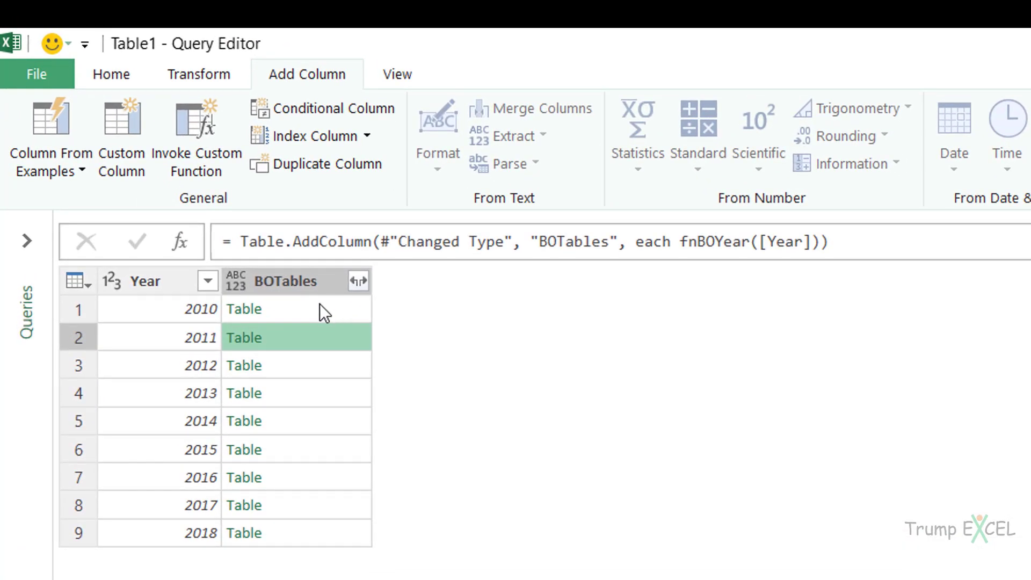
click(305, 282)
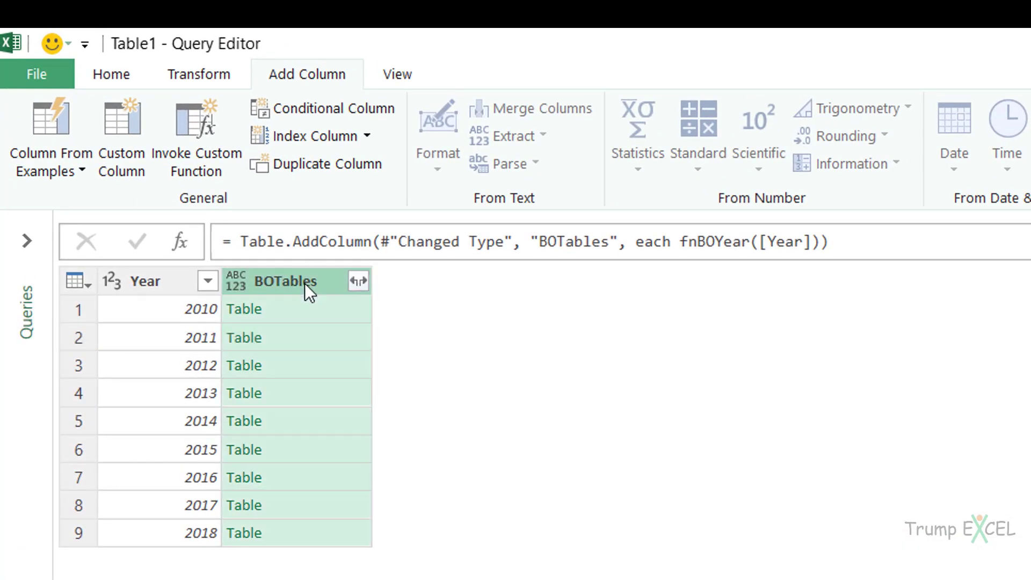
click(359, 283)
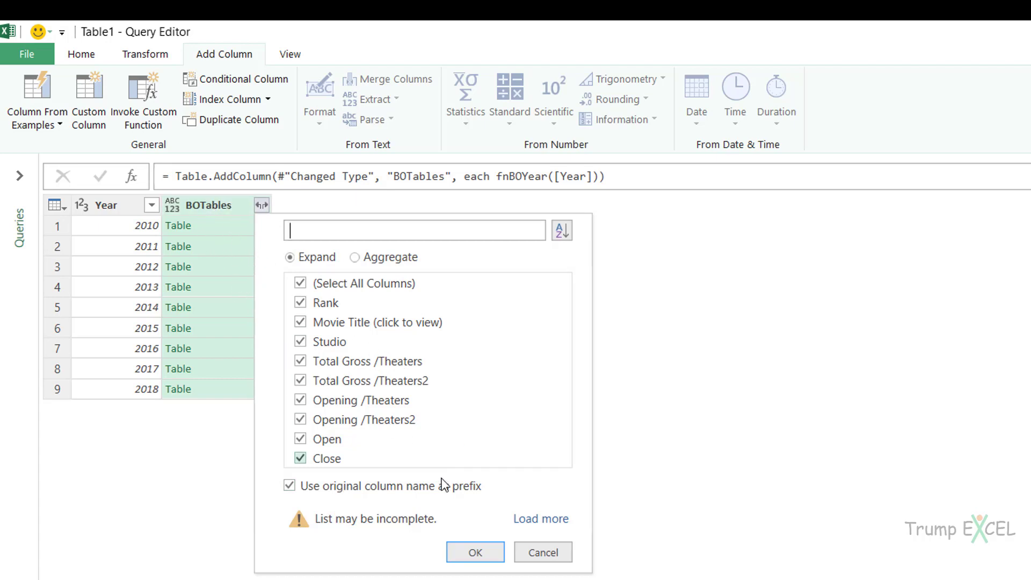
click(291, 486)
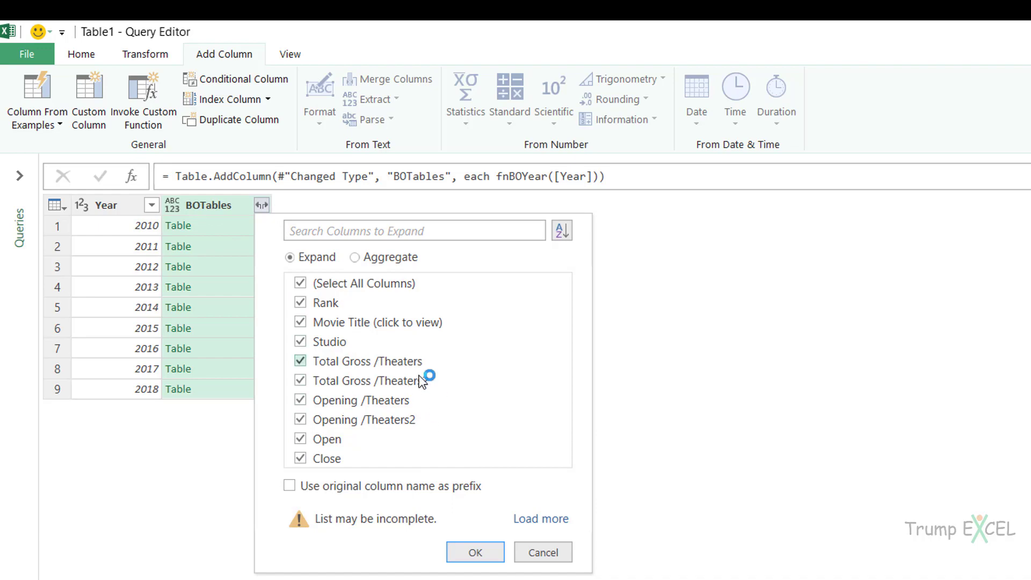
click(476, 552)
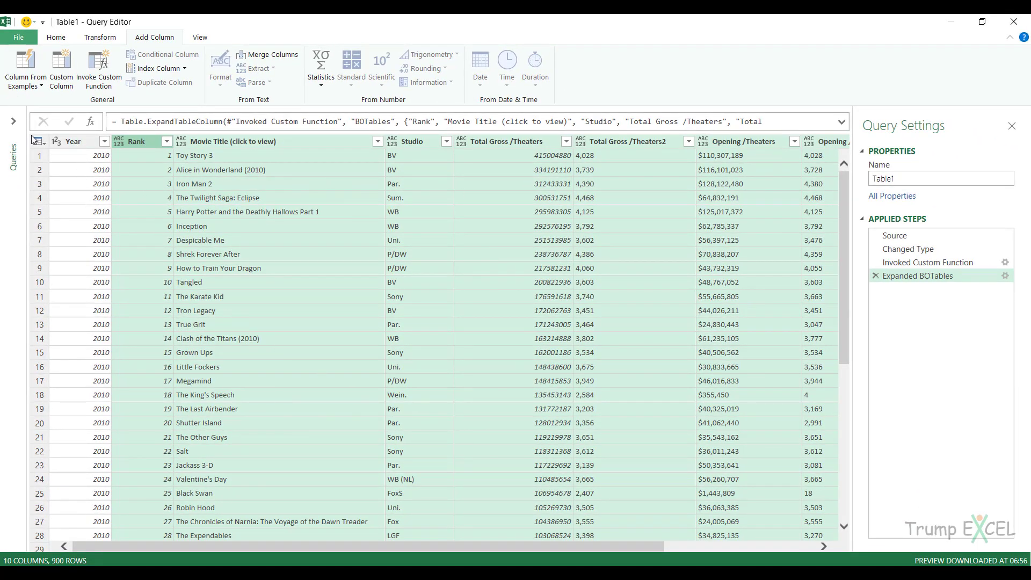
- Sort the expanded data by the Total Gross /Theaters column in descending order
click(504, 144)
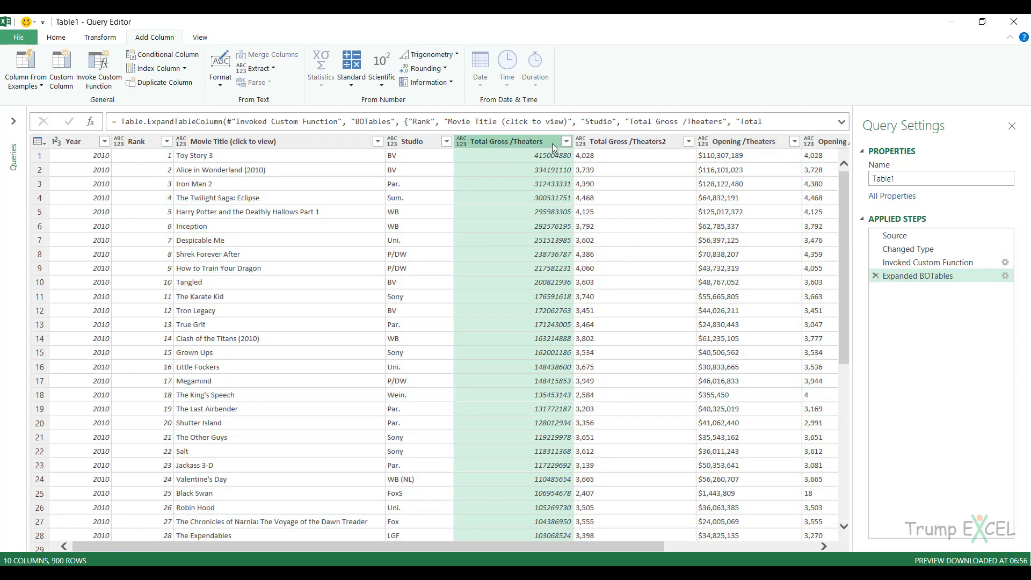
click(566, 142)
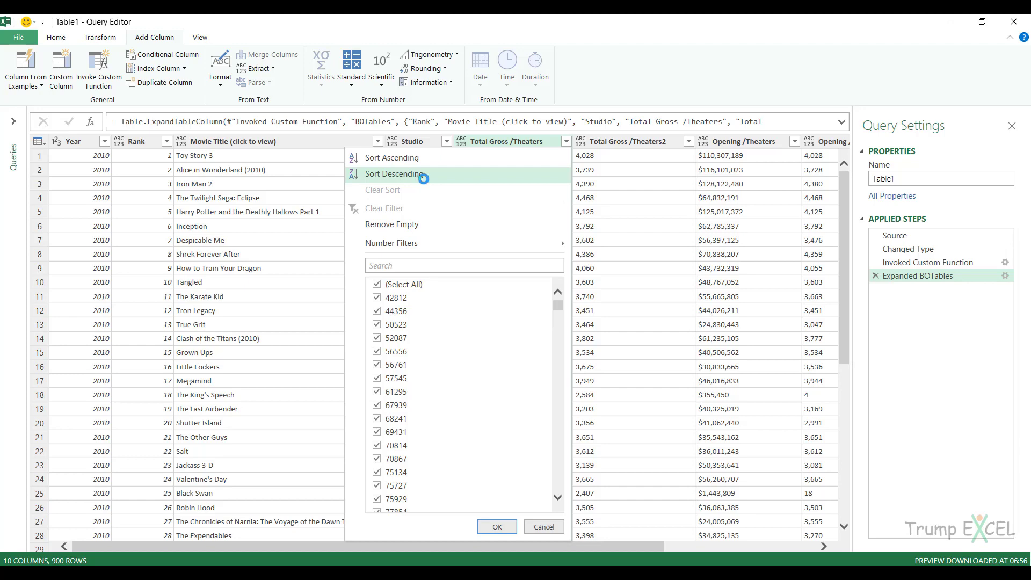
click(415, 175)
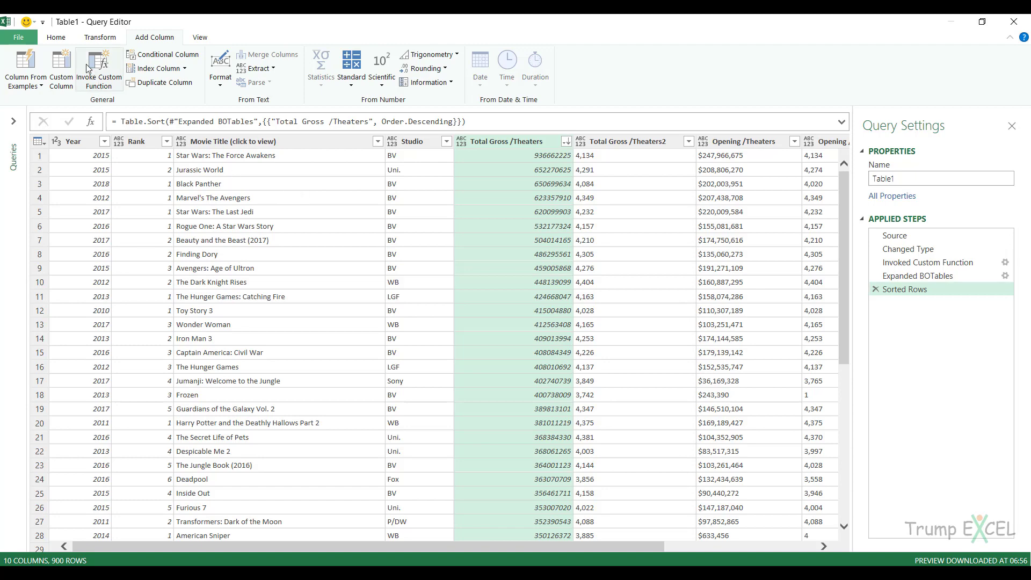
- Close the query editor and load the Table1 query as a table on the existing worksheet, starting at cell C1 of Sheet1
click(56, 37)
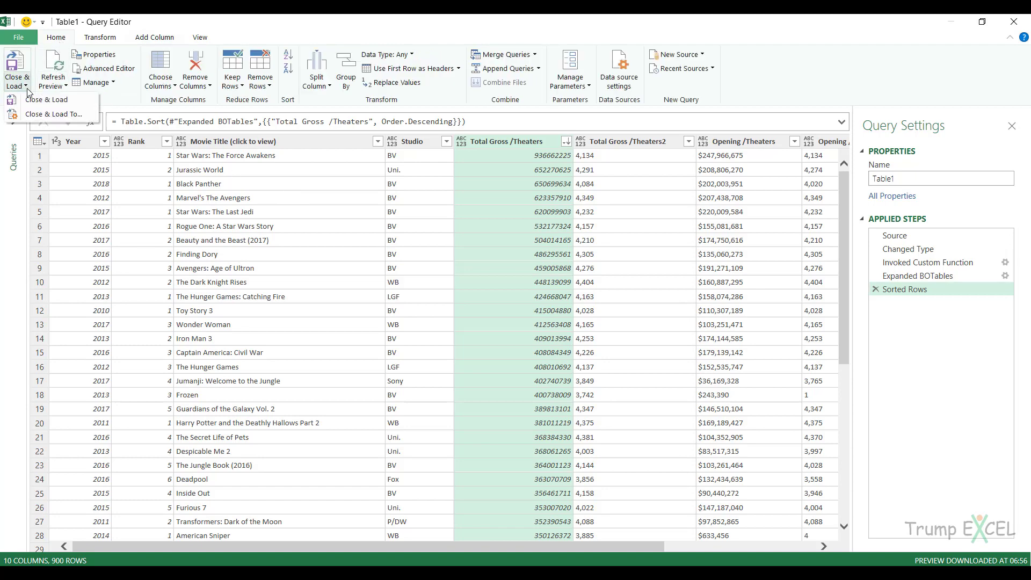
click(15, 64)
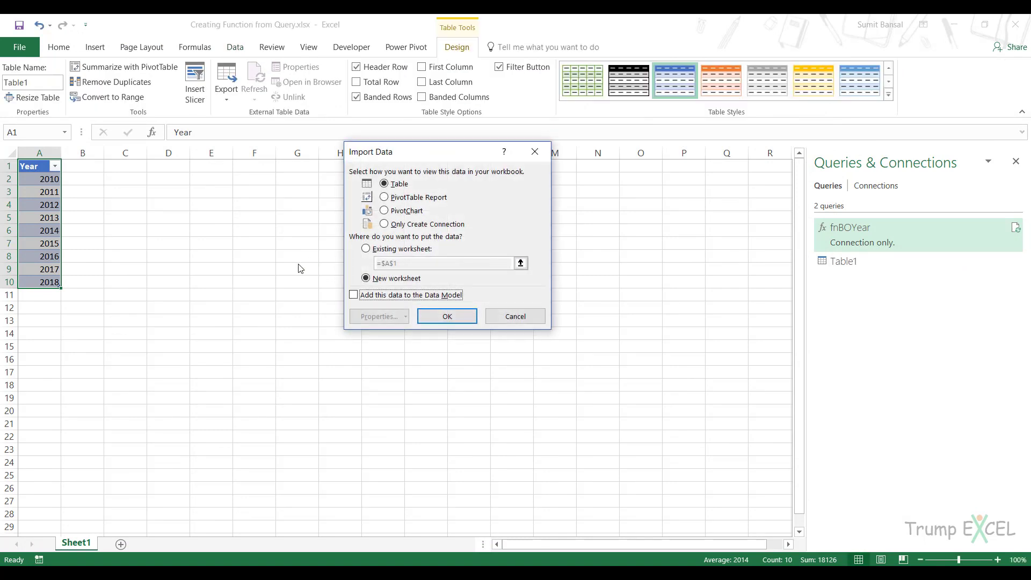
click(385, 250)
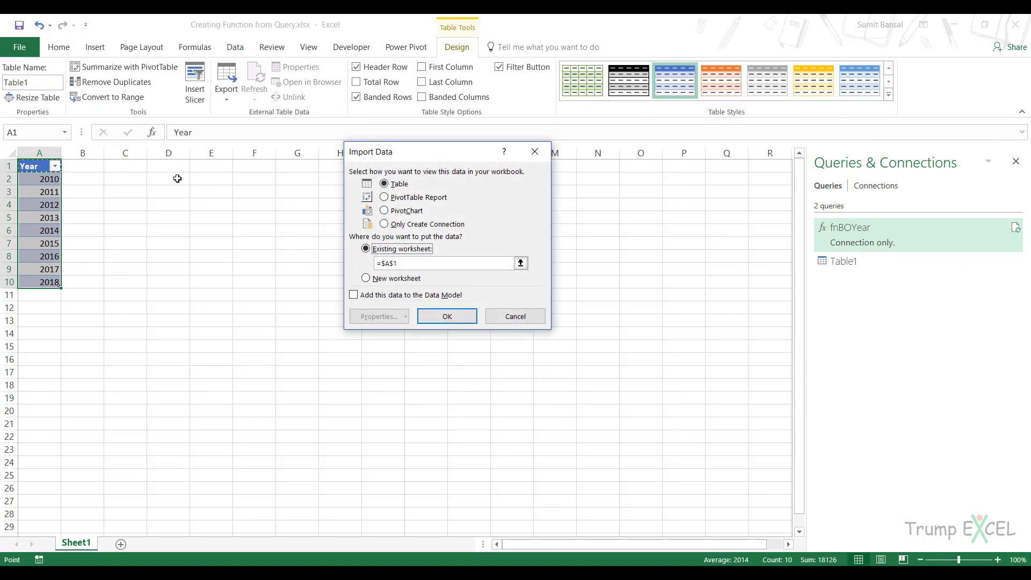
click(138, 166)
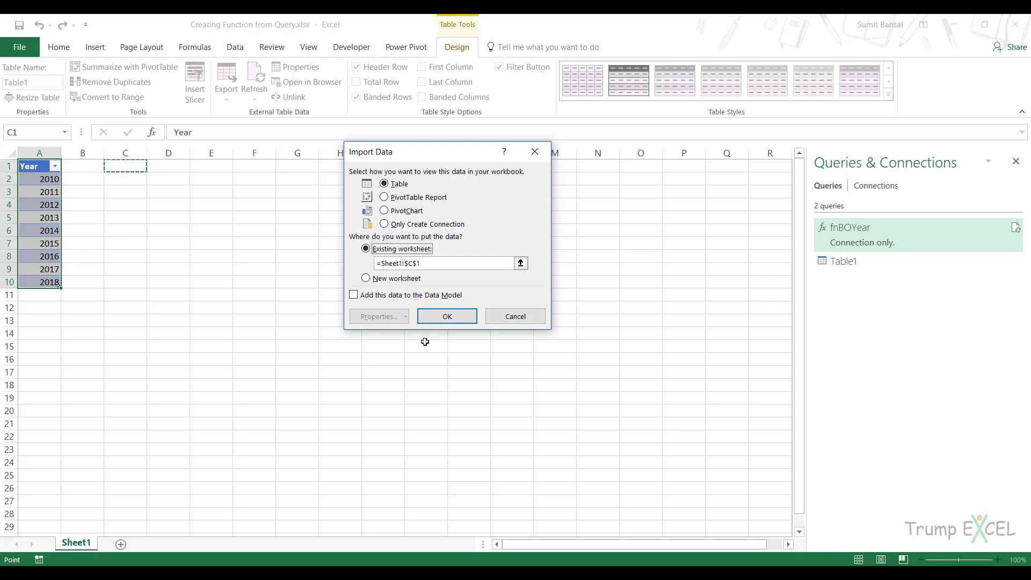
click(438, 319)
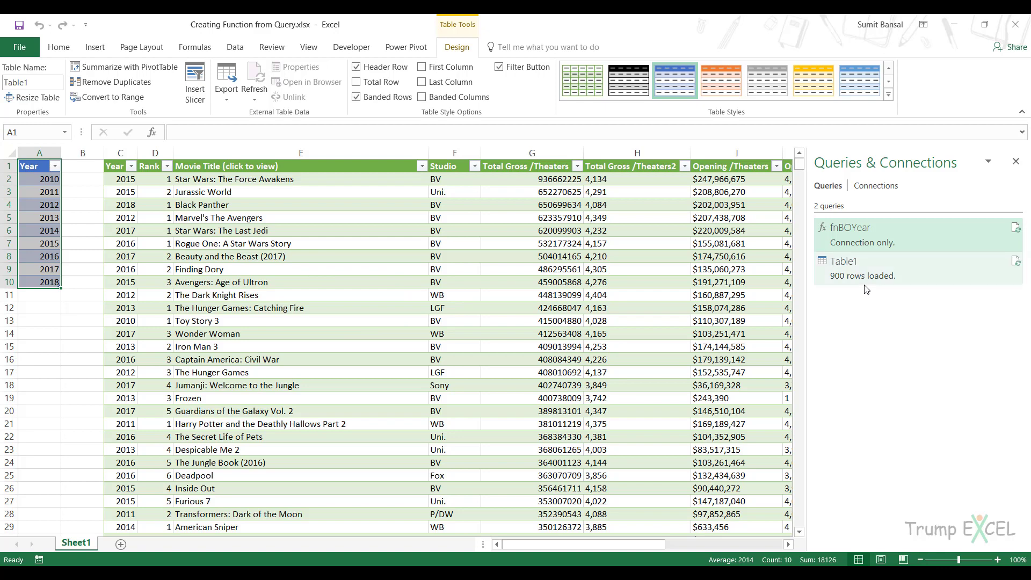
mouse_move(866, 290)
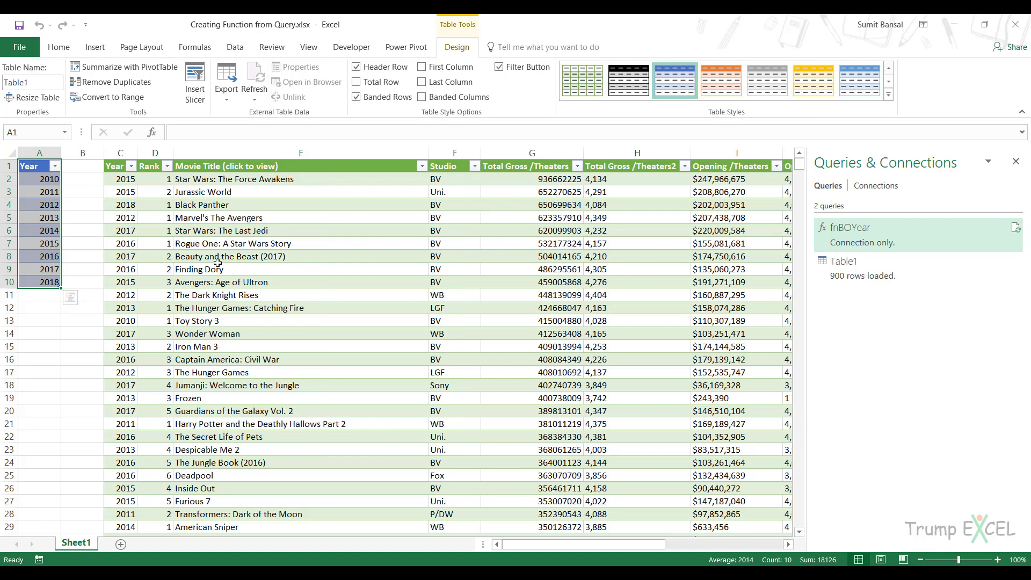
- Replace the years in the Year table with the series 2005 to 2013 and refresh the loaded box office table
click(43, 181)
text(200)
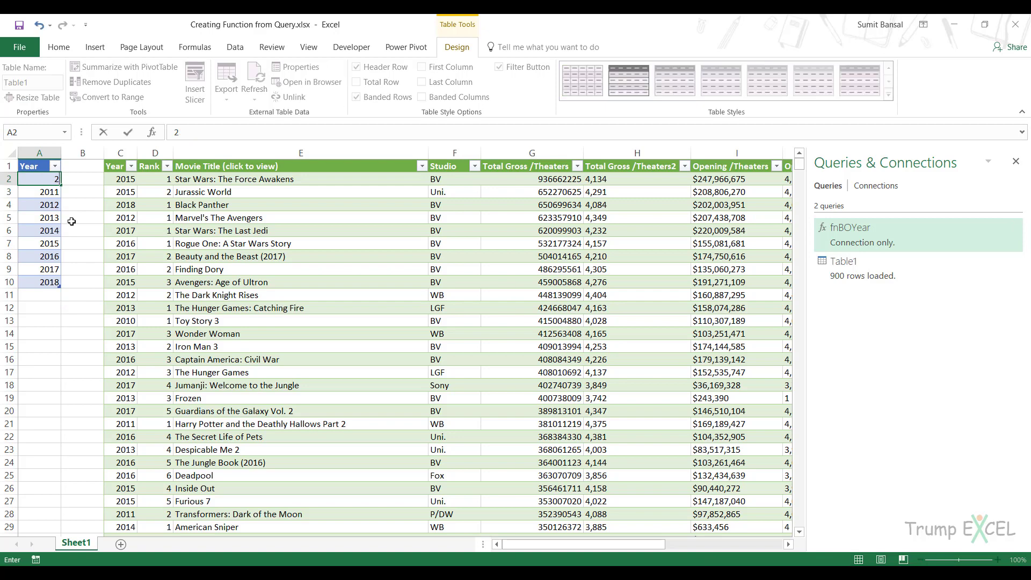
key(Return)
text(2006)
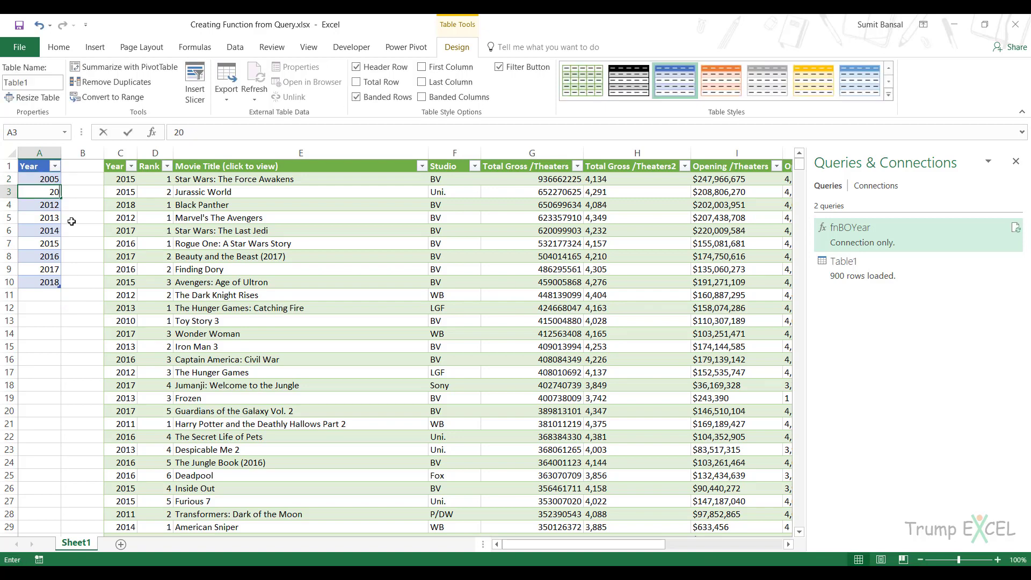
key(Return)
key(Up)
key(Up)
key(shift+Down)
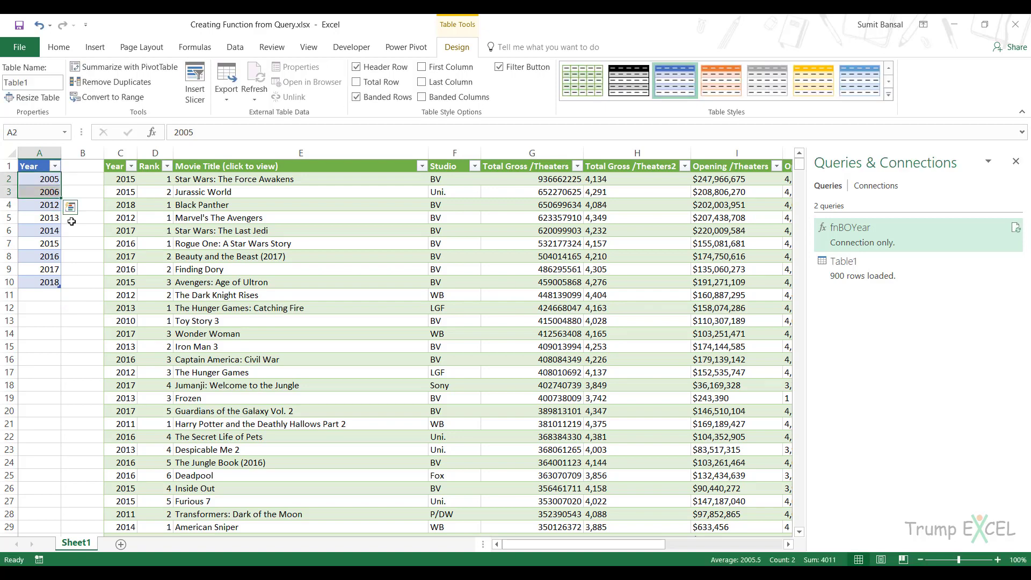
double_click(60, 198)
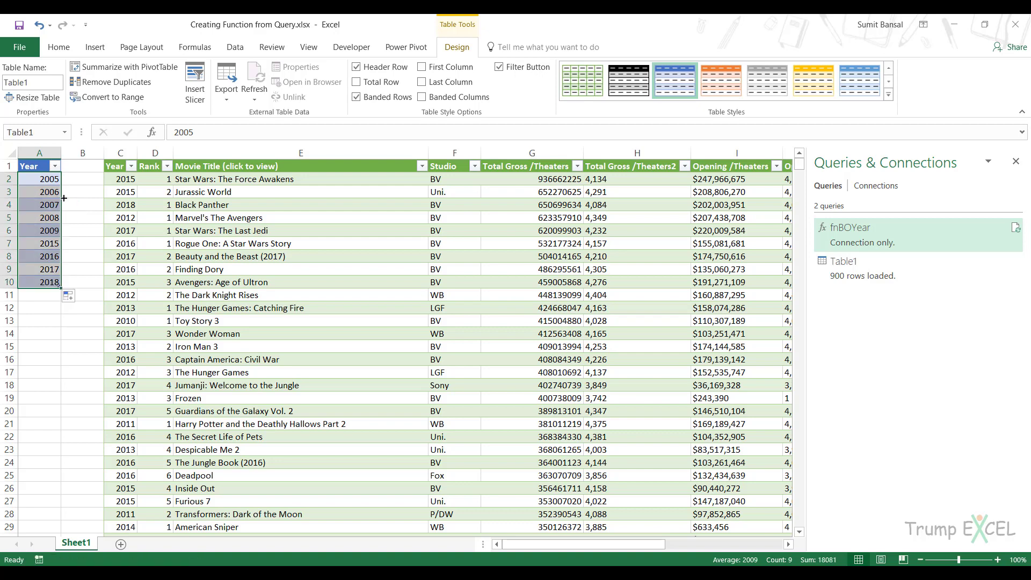
right_click(203, 195)
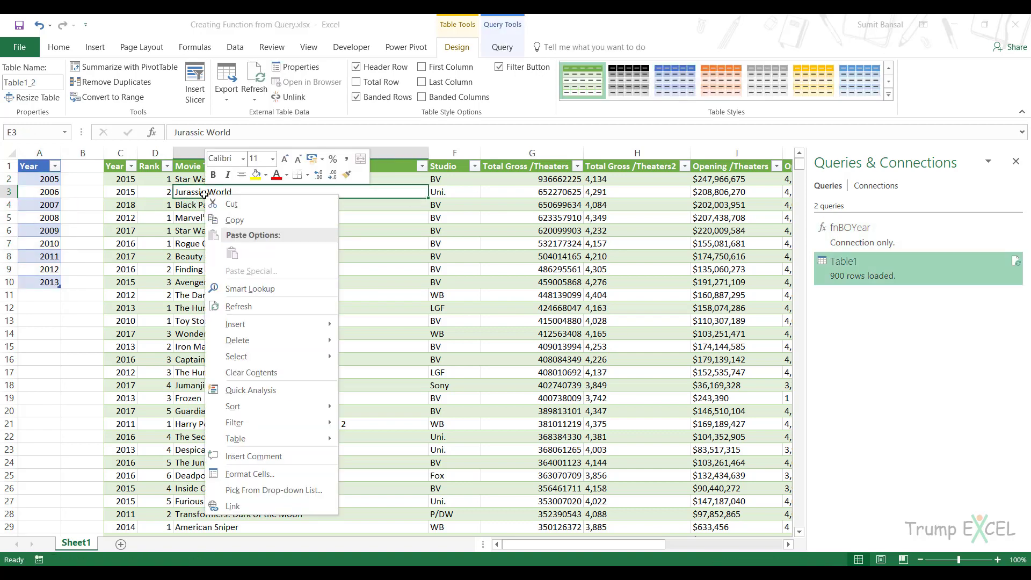
click(264, 314)
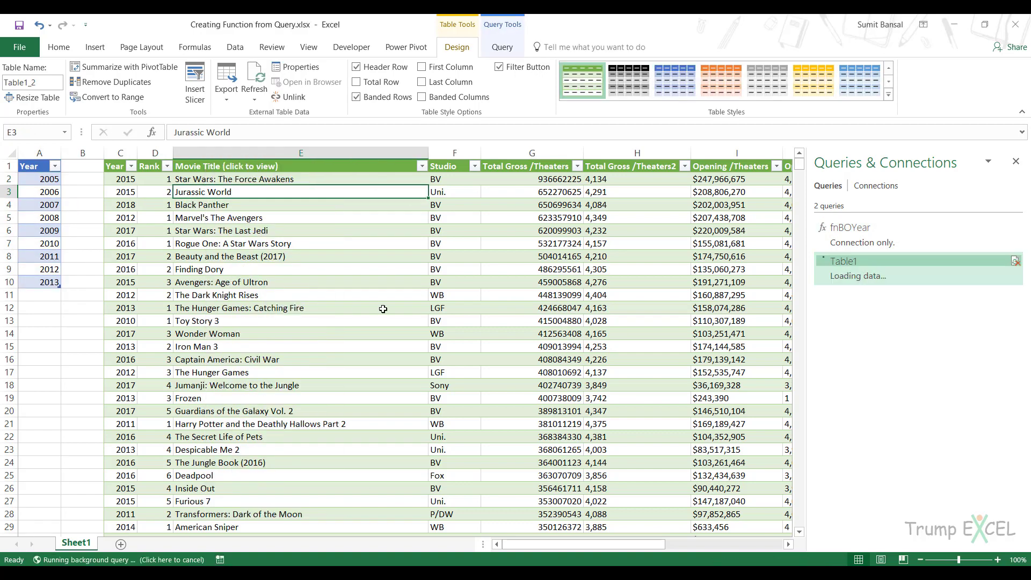